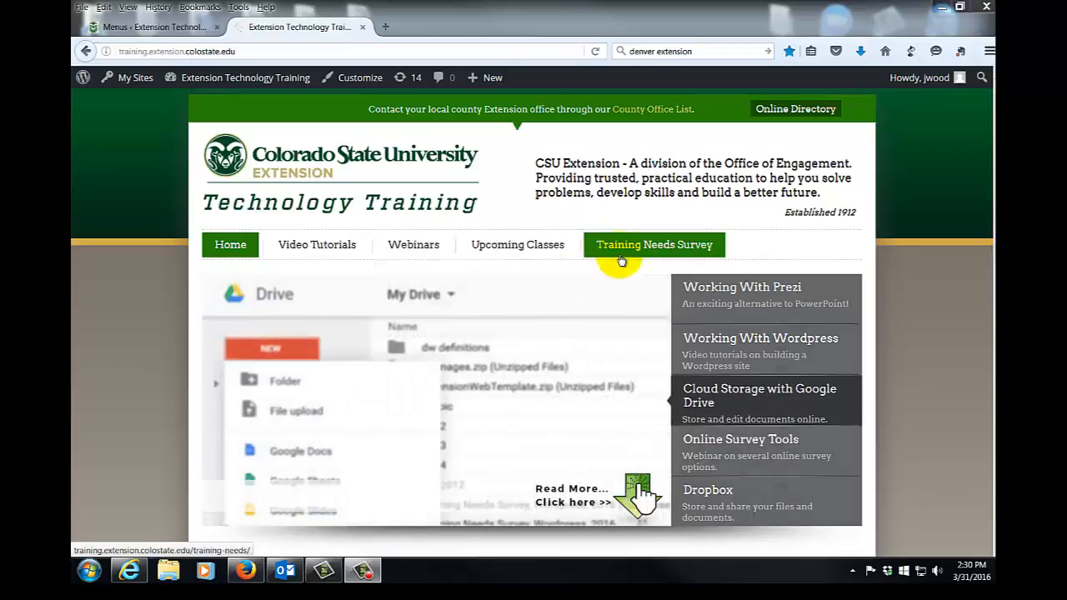
- Open the Extension Technology Training site's dashboard and go to its menu management page
{"action": "mouse_move", "coordinate": [412, 243]}
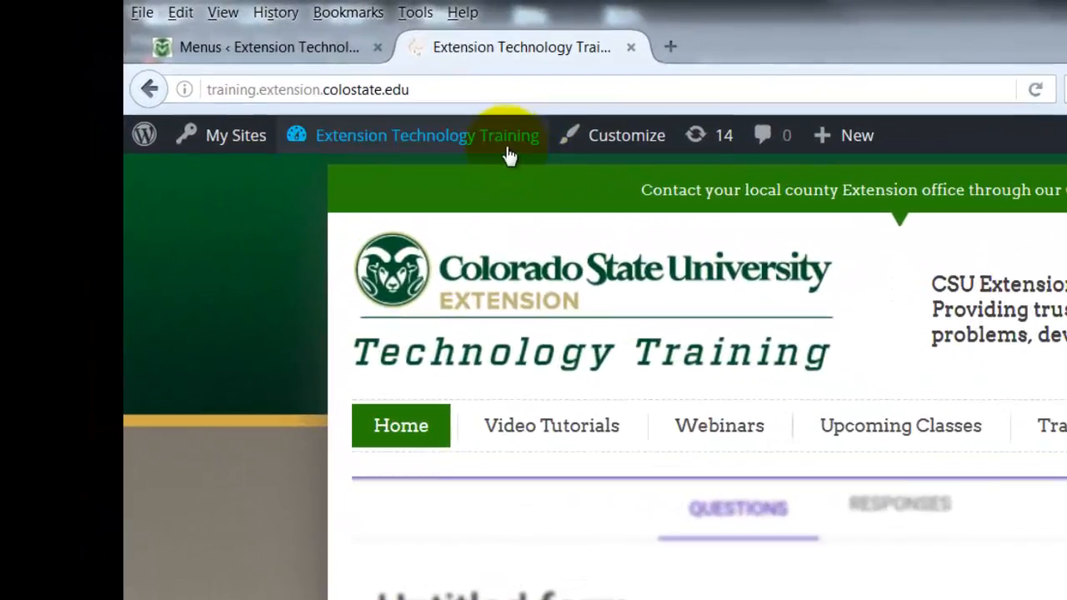
{"action": "mouse_move", "coordinate": [351, 124]}
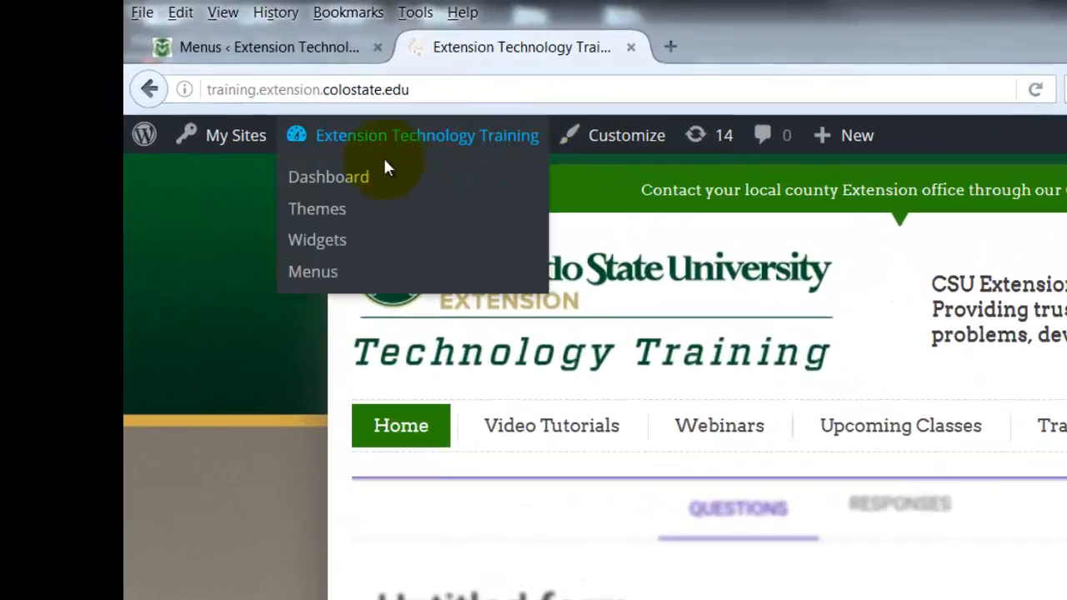
{"action": "left_click", "coordinate": [349, 183]}
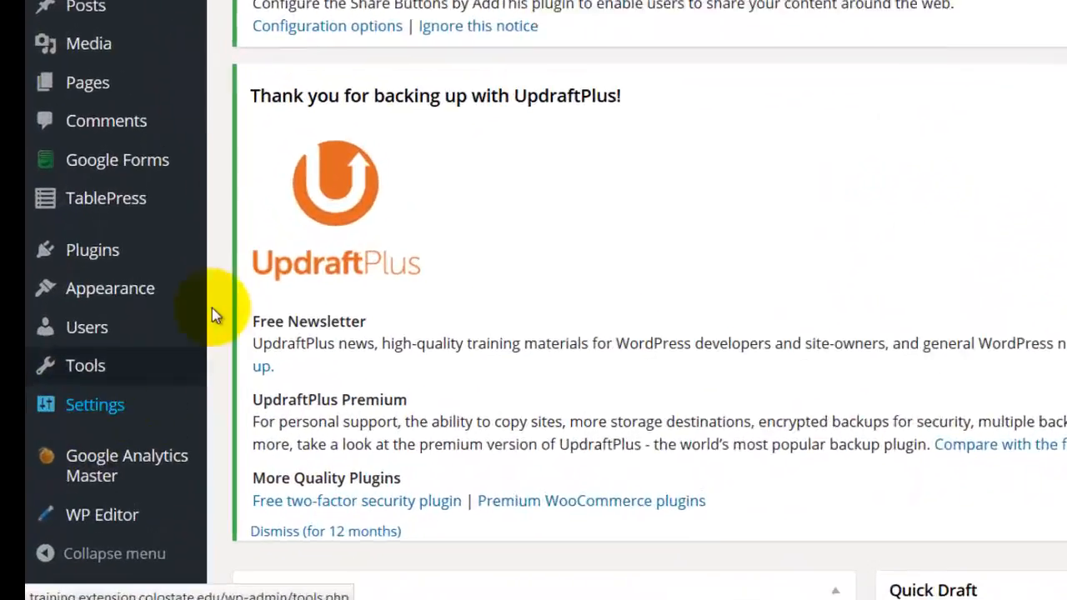
{"action": "mouse_move", "coordinate": [180, 280]}
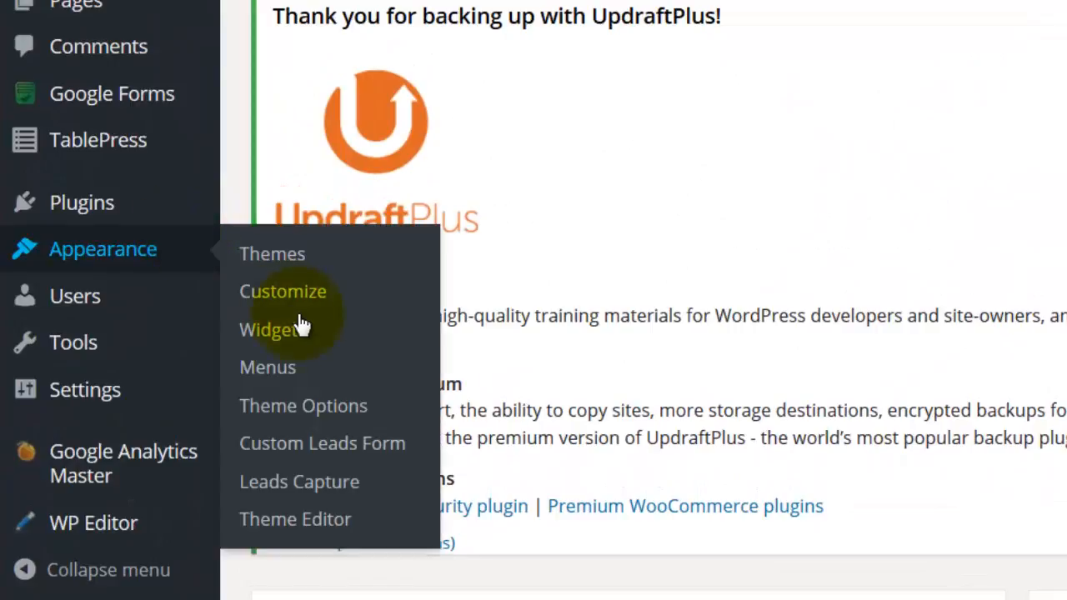
{"action": "left_click", "coordinate": [291, 372]}
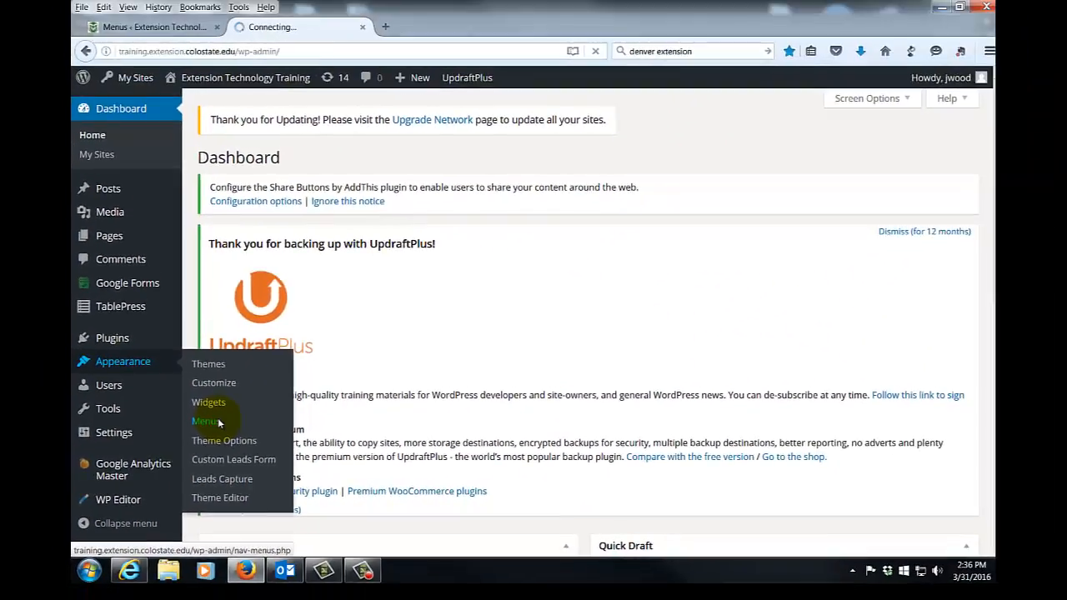
- Look through the existing menu structure and select topnav (Main Menu) as the menu to edit
{"action": "scroll", "coordinate": [917, 430], "scroll_direction": "down", "scroll_amount": 2}
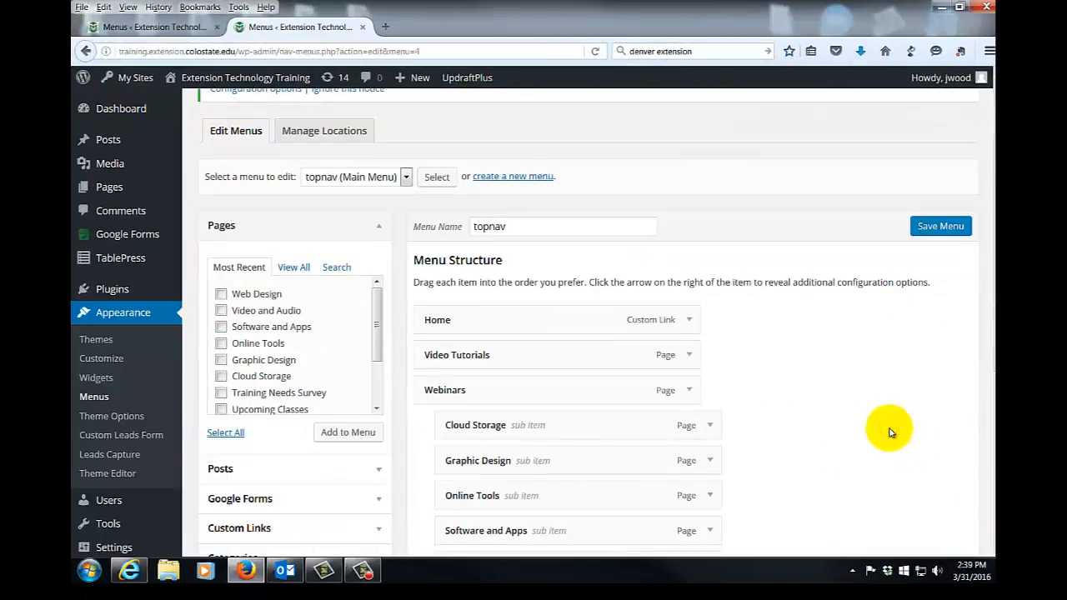
{"action": "scroll", "coordinate": [890, 432], "scroll_direction": "down", "scroll_amount": 3}
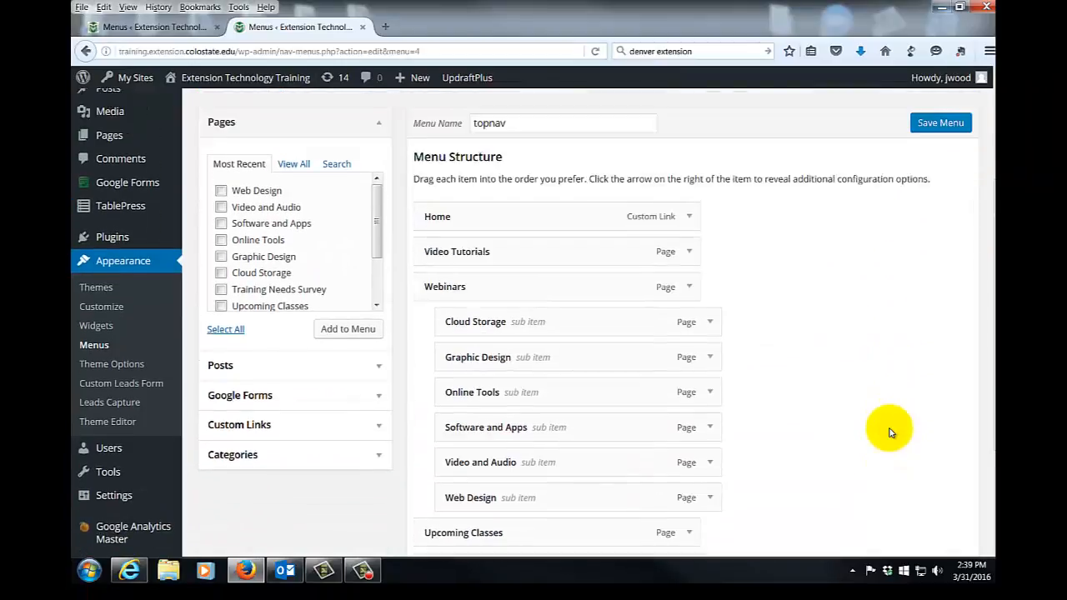
{"action": "scroll", "coordinate": [890, 432], "scroll_direction": "up", "scroll_amount": 4}
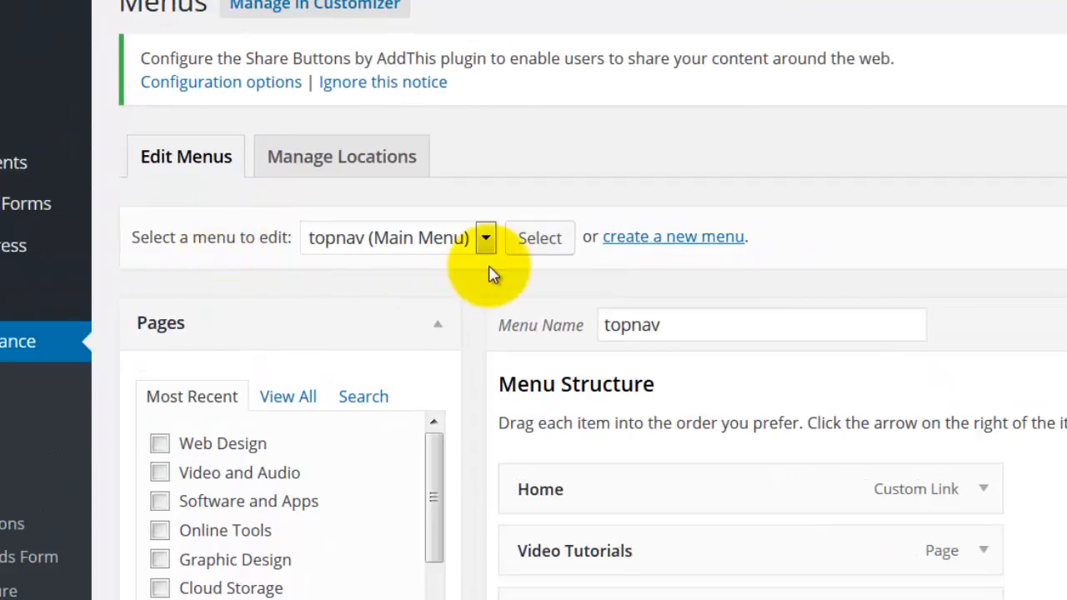
{"action": "left_click", "coordinate": [487, 240]}
{"action": "left_click", "coordinate": [411, 312]}
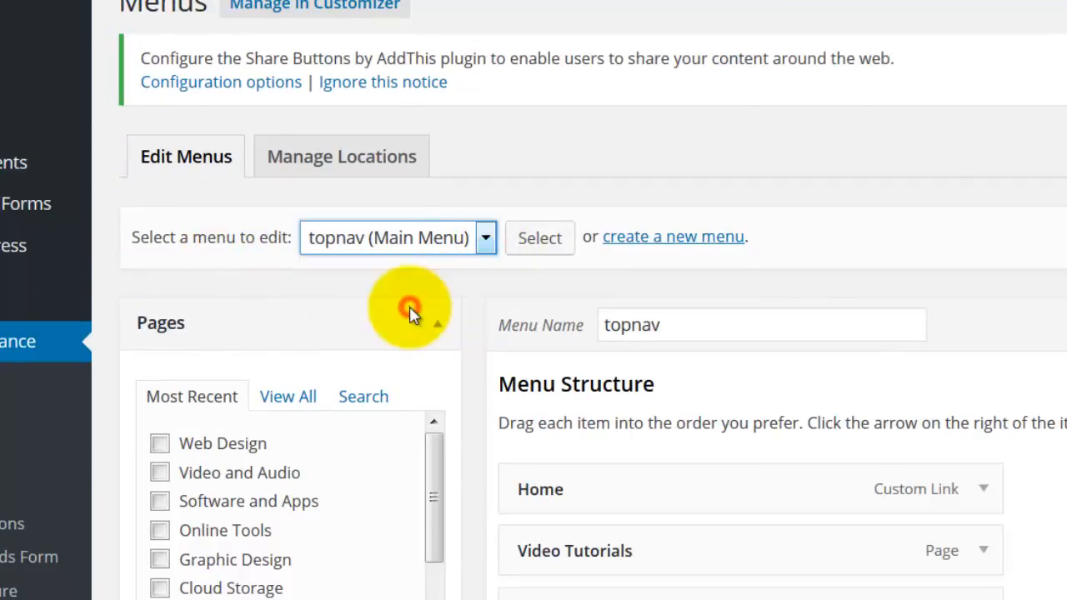
{"action": "left_click", "coordinate": [536, 241]}
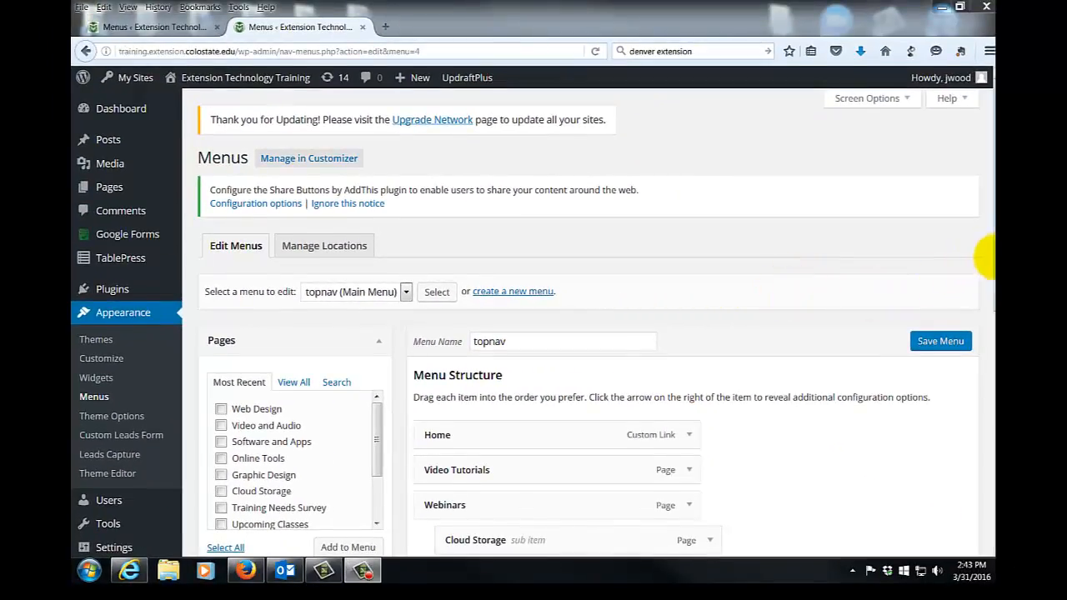
- Remove the Home and Video Tutorials items from the topnav menu structure
{"action": "scroll", "coordinate": [980, 275], "scroll_direction": "down", "scroll_amount": 5}
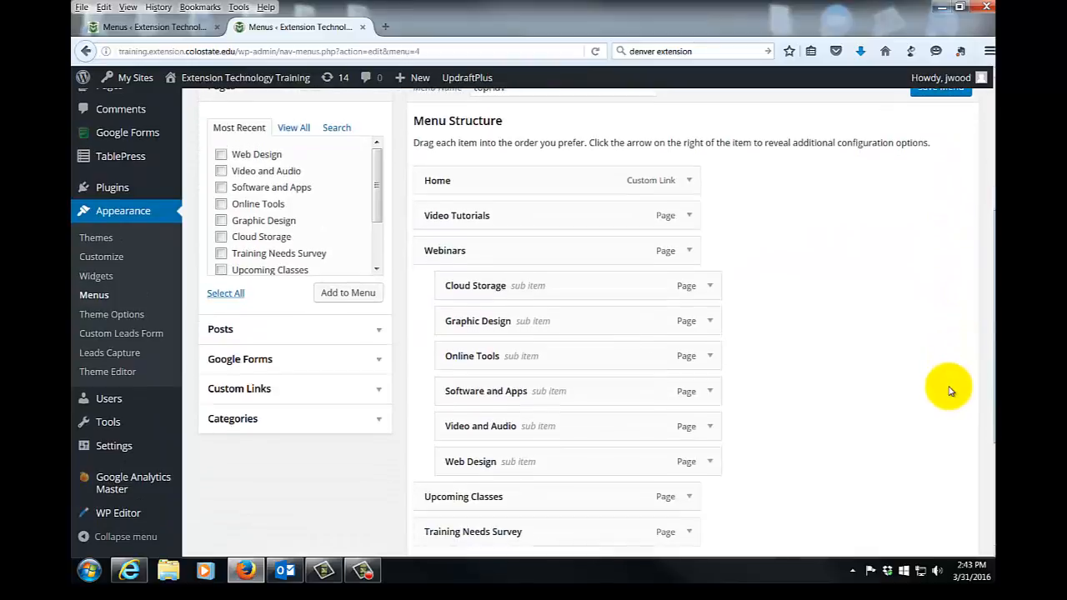
{"action": "scroll", "coordinate": [951, 394], "scroll_direction": "down", "scroll_amount": 1}
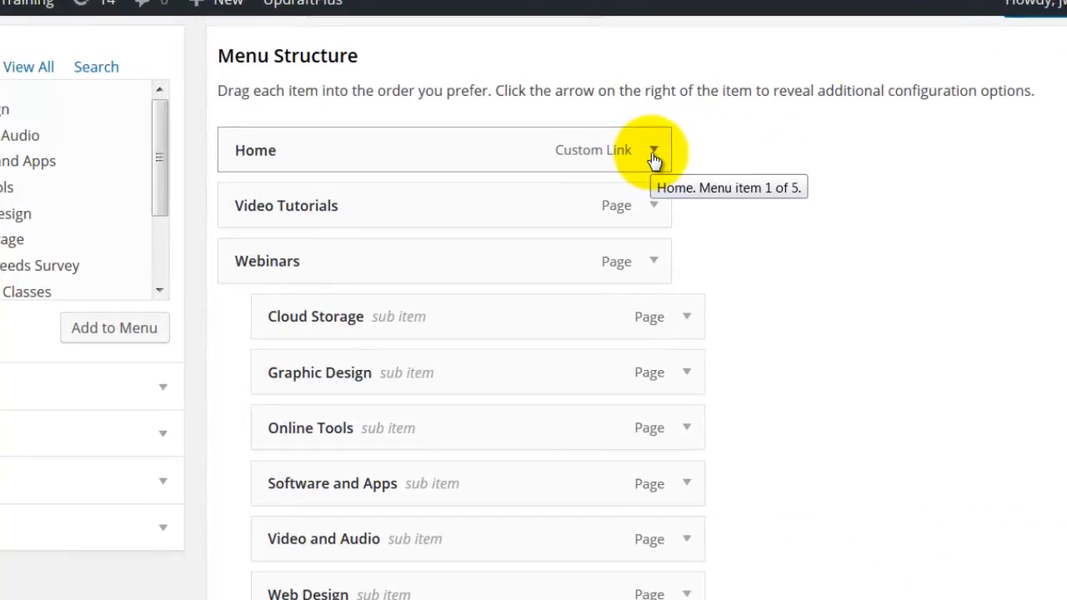
{"action": "left_click", "coordinate": [654, 155]}
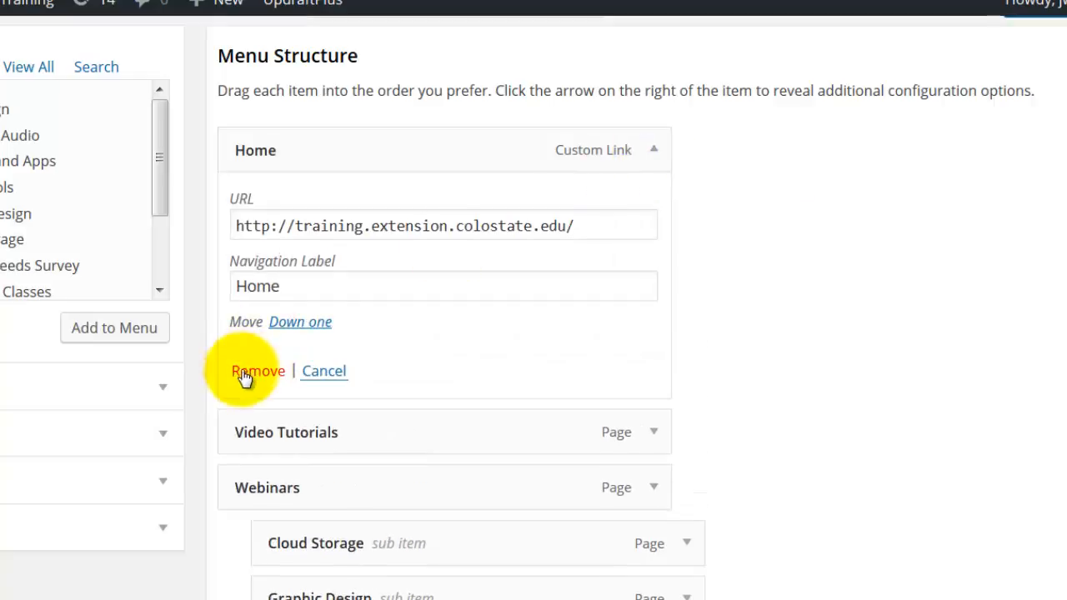
{"action": "left_click", "coordinate": [248, 375]}
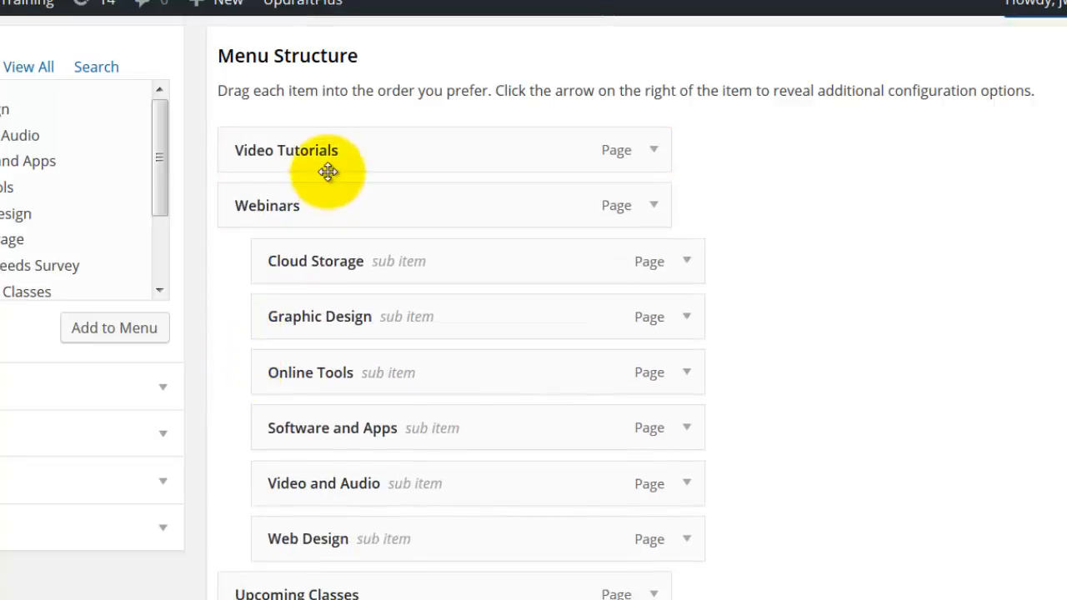
{"action": "left_click", "coordinate": [656, 155]}
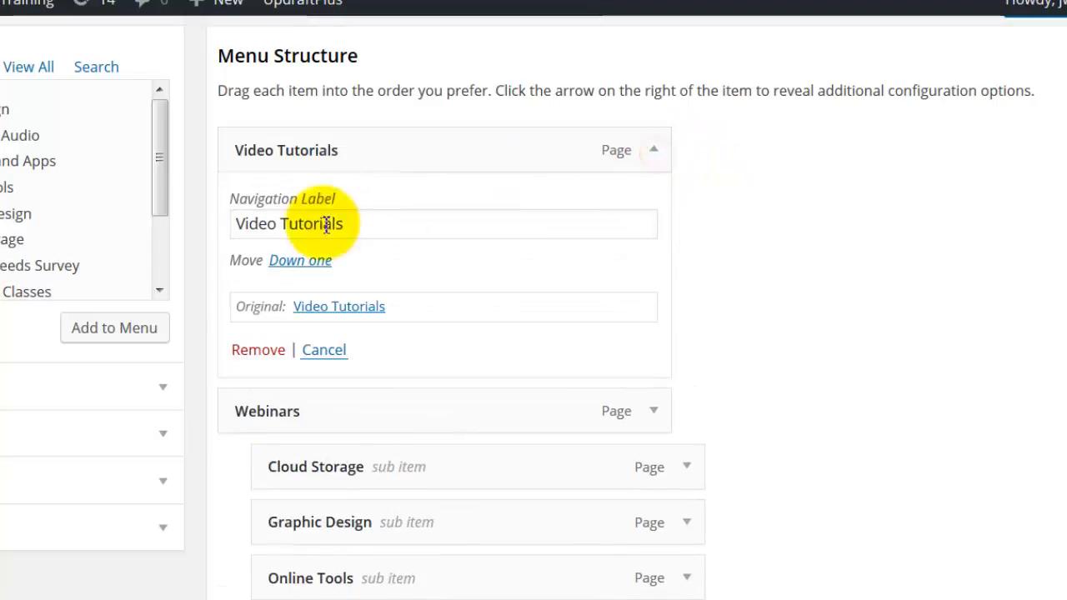
{"action": "left_click", "coordinate": [250, 350]}
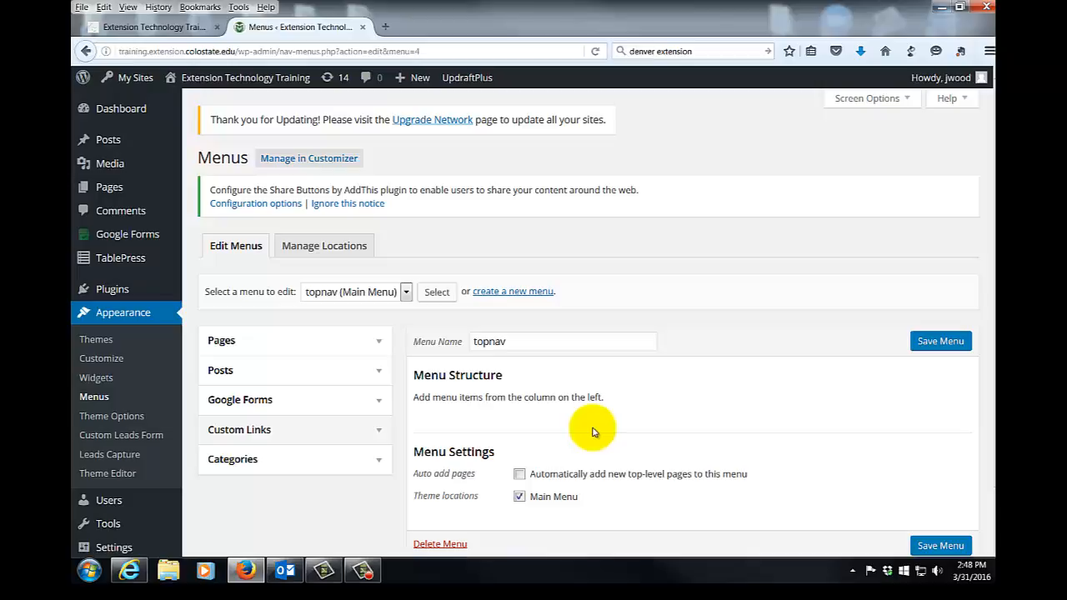
- Copy the address of the training.extension.colostate.edu home page and enter it as the URL of a new custom link
{"action": "left_click", "coordinate": [247, 432]}
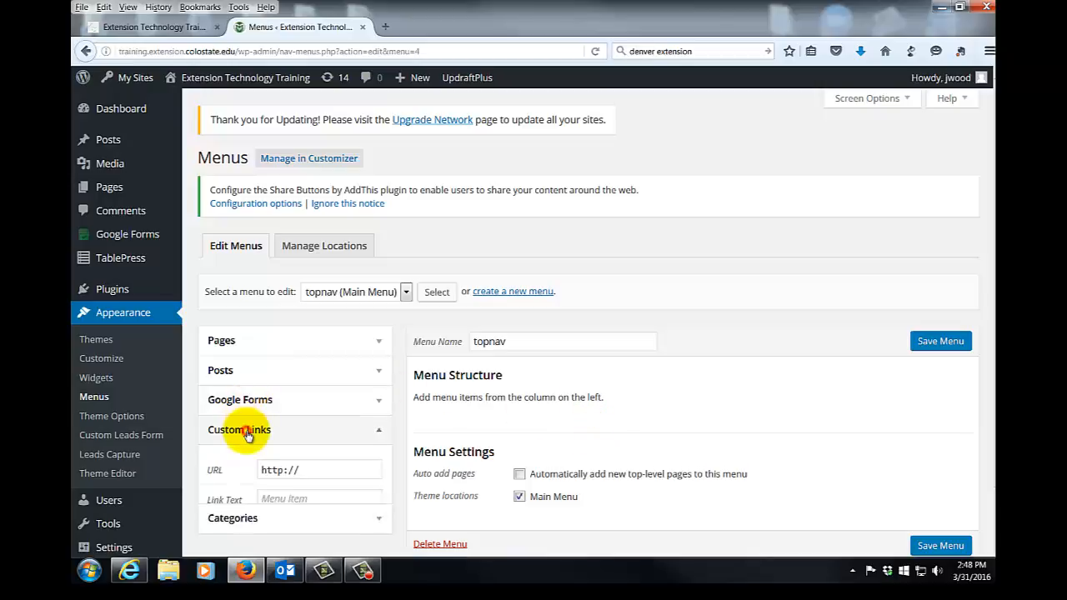
{"action": "scroll", "coordinate": [246, 433], "scroll_direction": "down", "scroll_amount": 2}
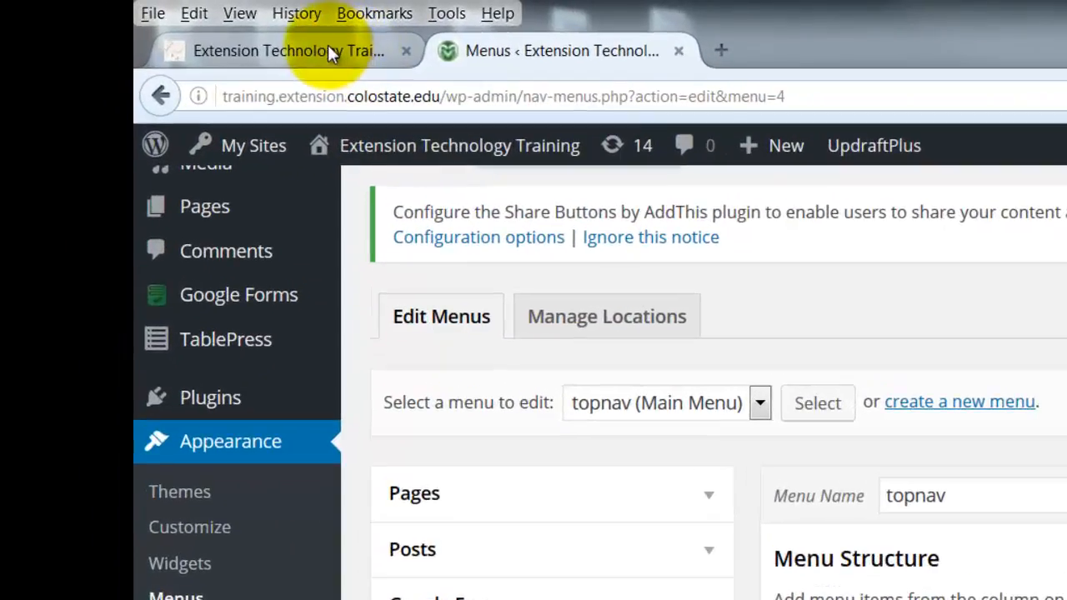
{"action": "left_click", "coordinate": [168, 25]}
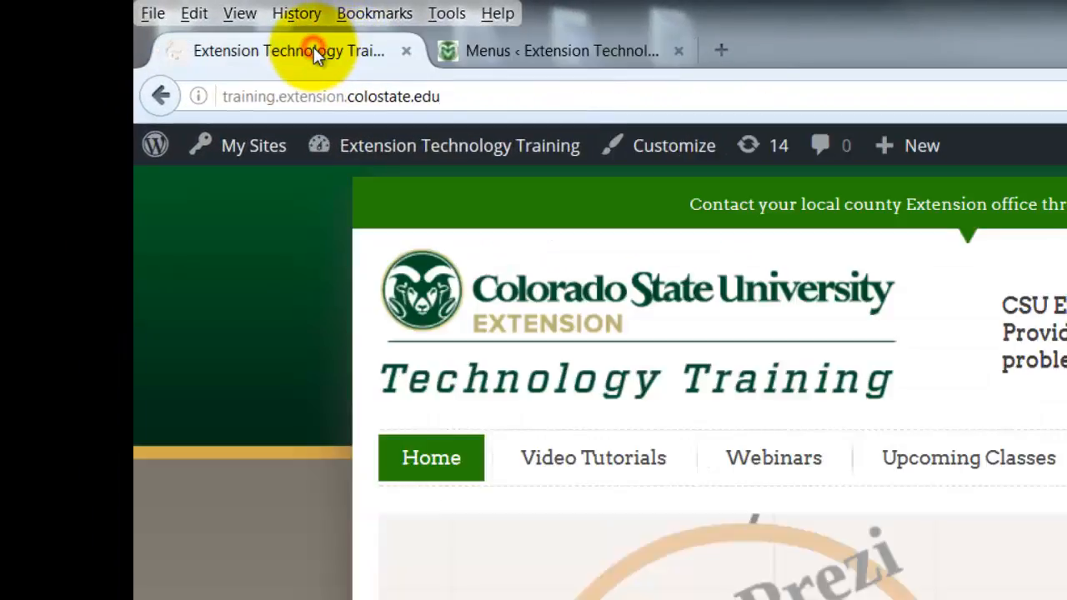
{"action": "left_click", "coordinate": [326, 91]}
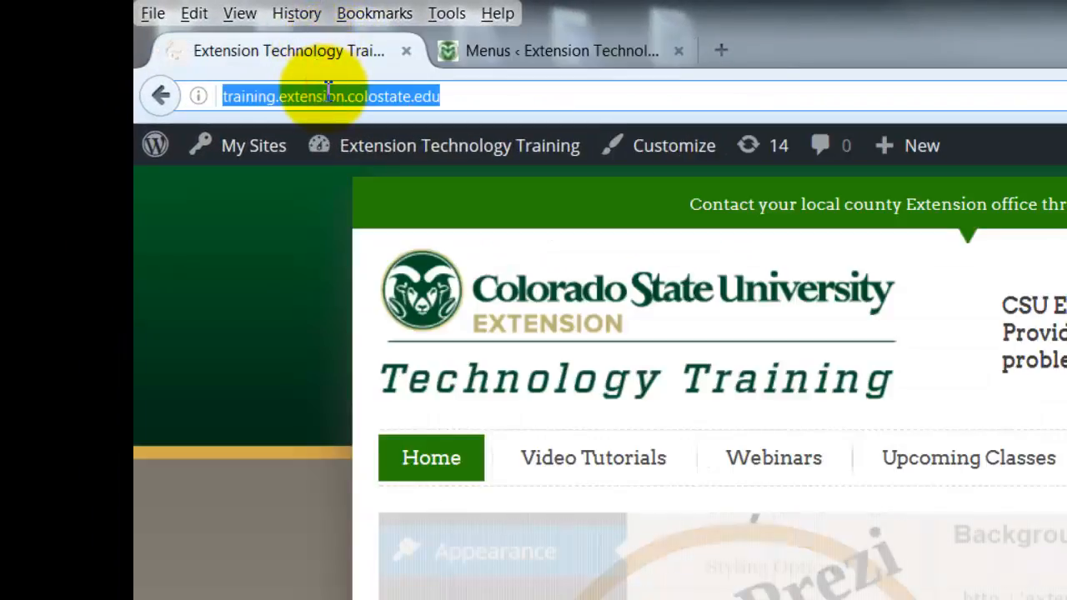
{"action": "right_click", "coordinate": [327, 91]}
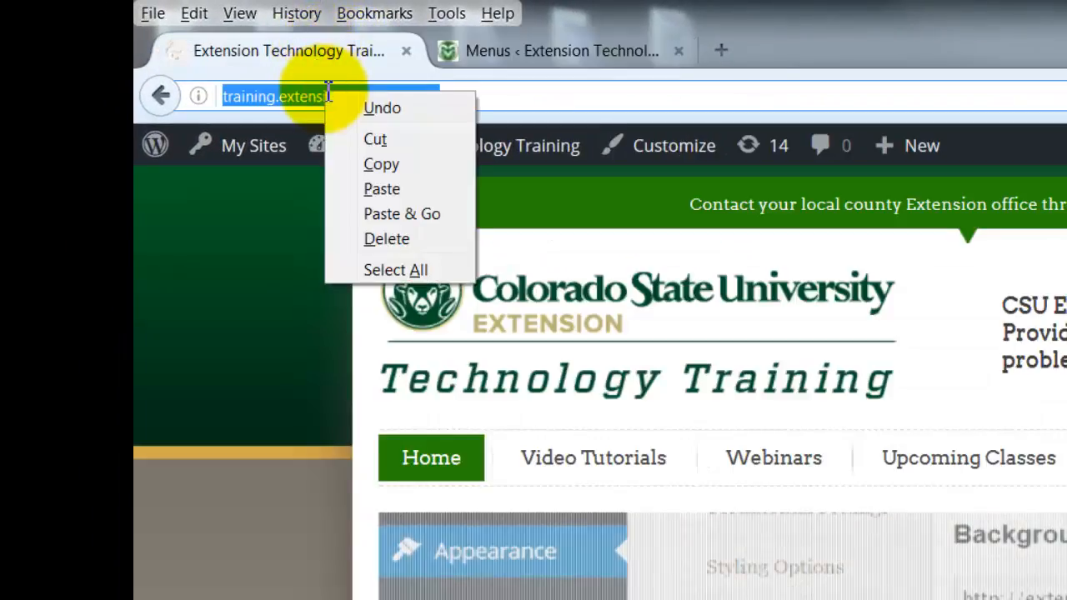
{"action": "left_click", "coordinate": [372, 166]}
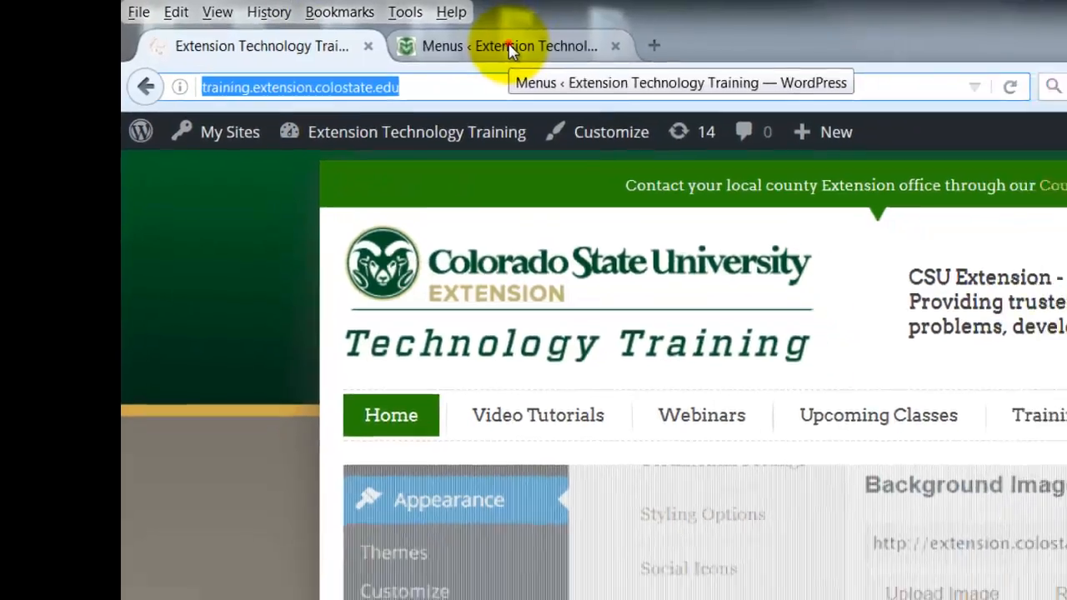
{"action": "left_click", "coordinate": [561, 47]}
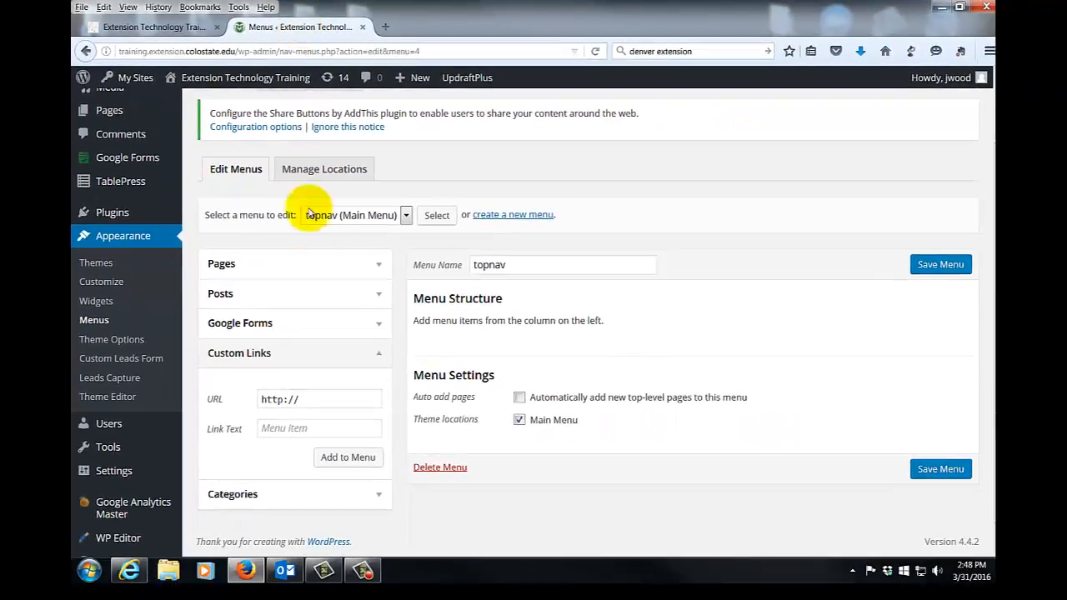
{"action": "left_click_drag", "start_coordinate": [305, 401], "coordinate": [231, 398]}
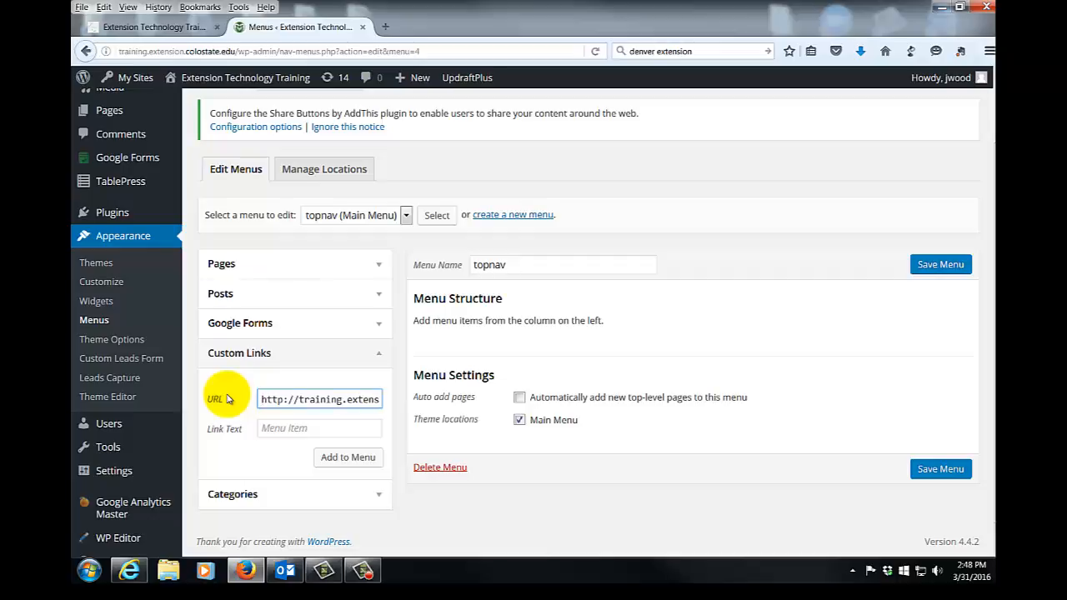
- Add the custom link to the topnav menu with the link text Home and save the menu
{"action": "left_click", "coordinate": [278, 431]}
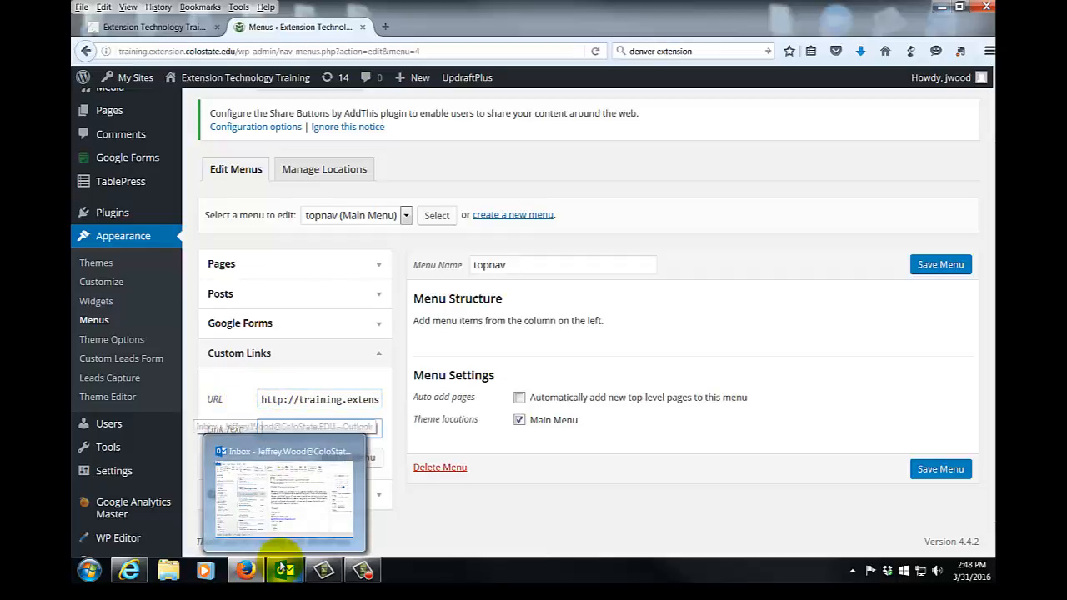
{"action": "type", "text": "Home"}
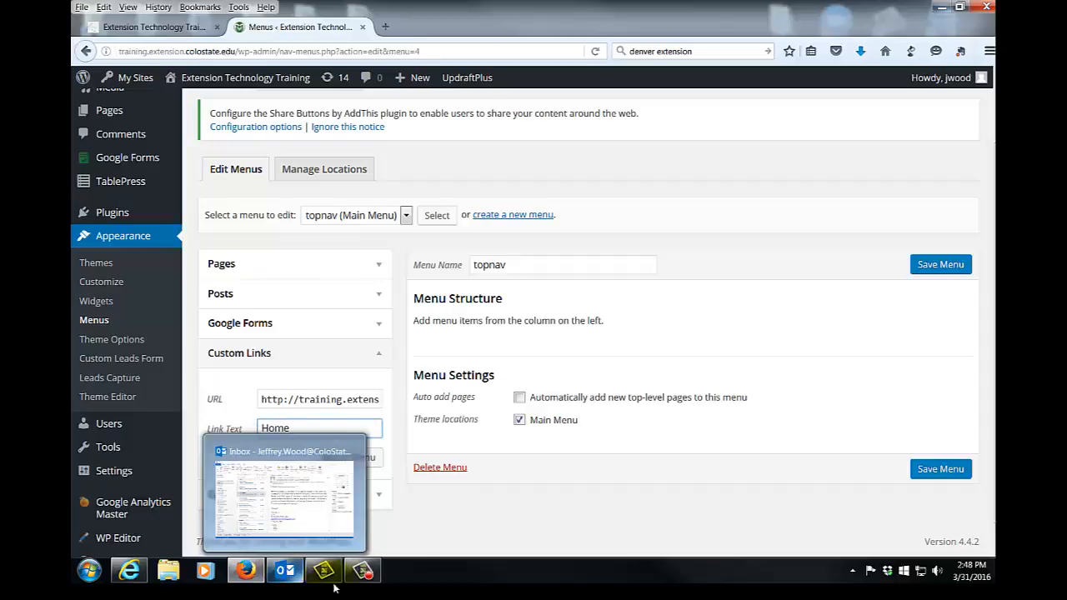
{"action": "left_click", "coordinate": [369, 456]}
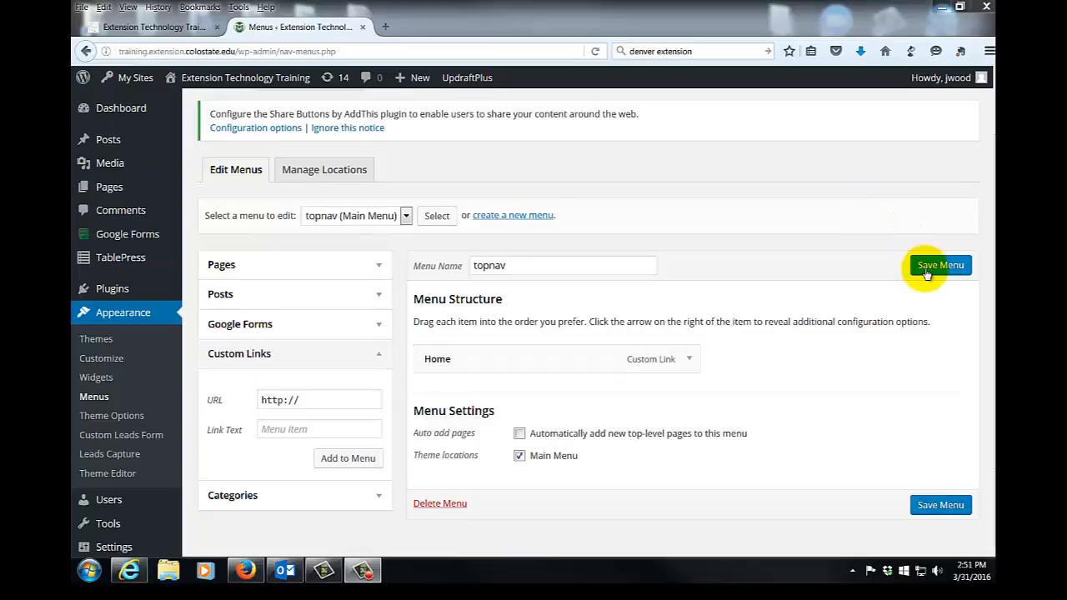
{"action": "left_click", "coordinate": [927, 271]}
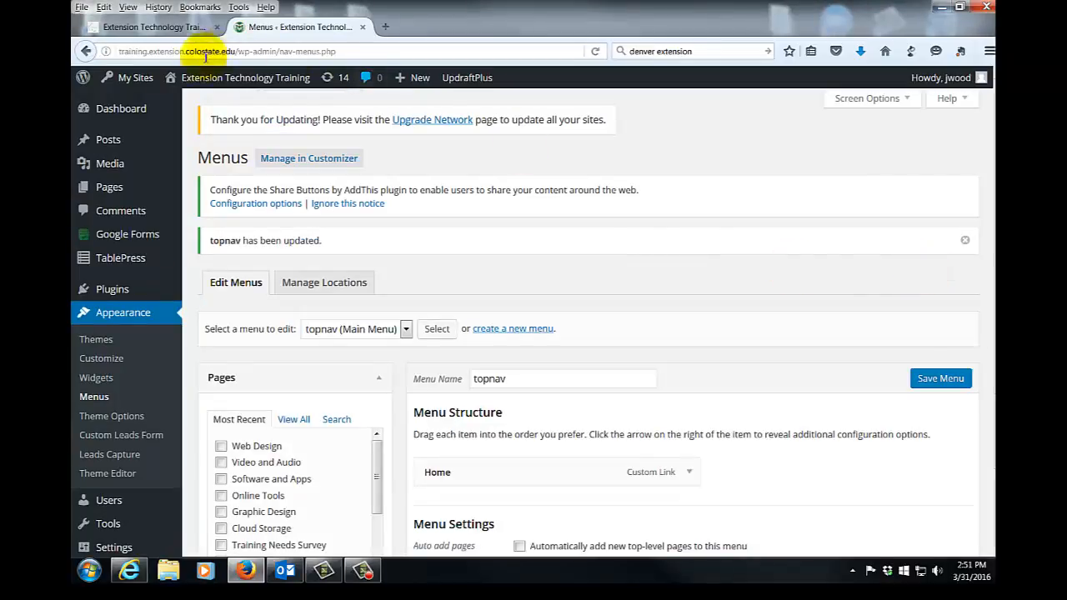
- Add the Training Needs Survey, Upcoming Classes, Video Tutorials and Webinars pages to the topnav menu
{"action": "mouse_move", "coordinate": [200, 79]}
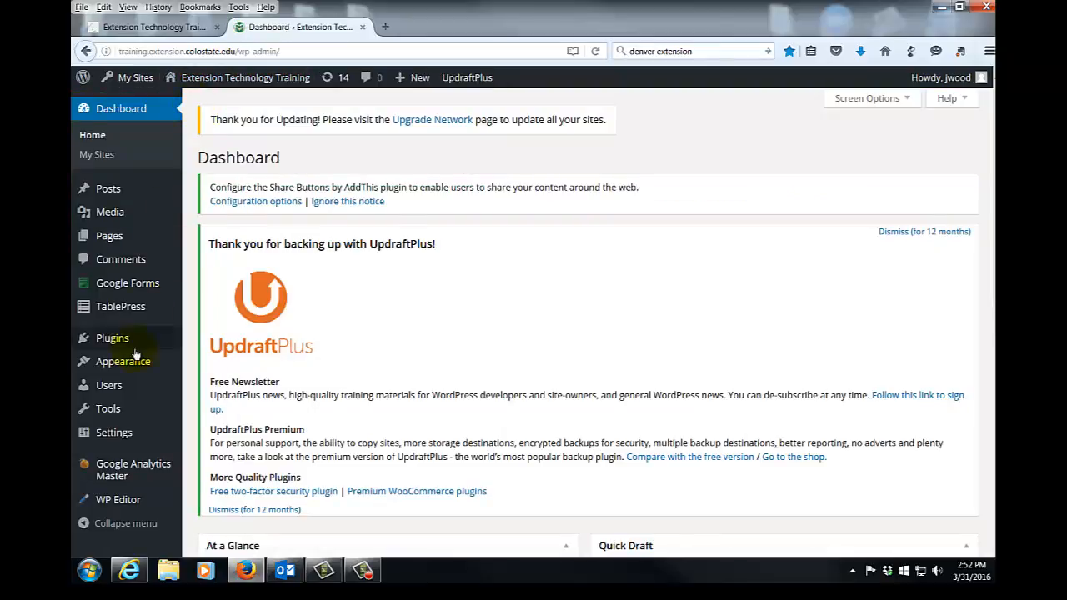
{"action": "mouse_move", "coordinate": [133, 369]}
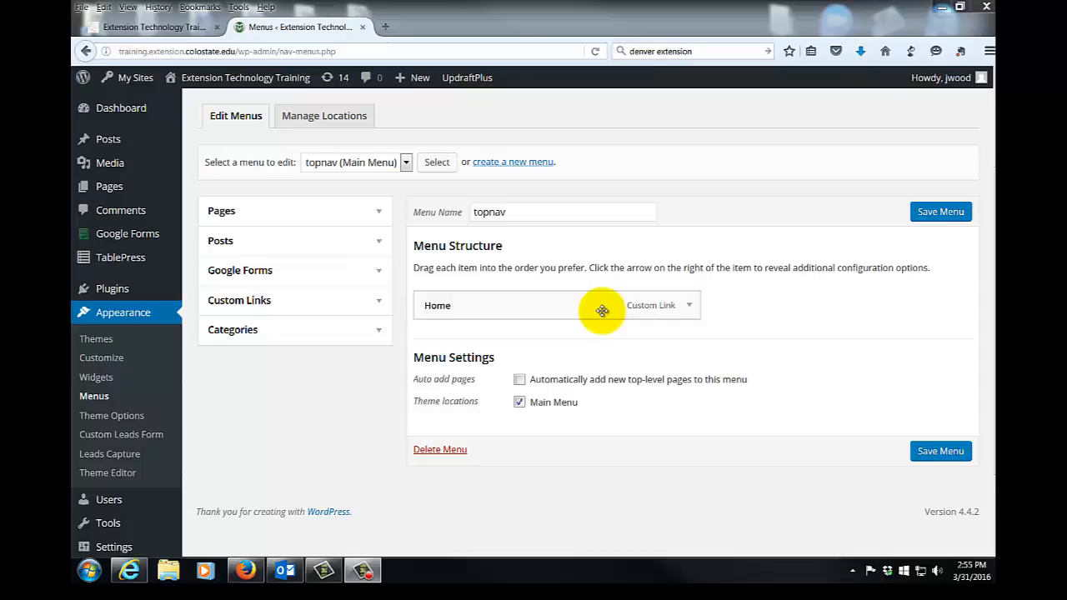
{"action": "left_click", "coordinate": [379, 215]}
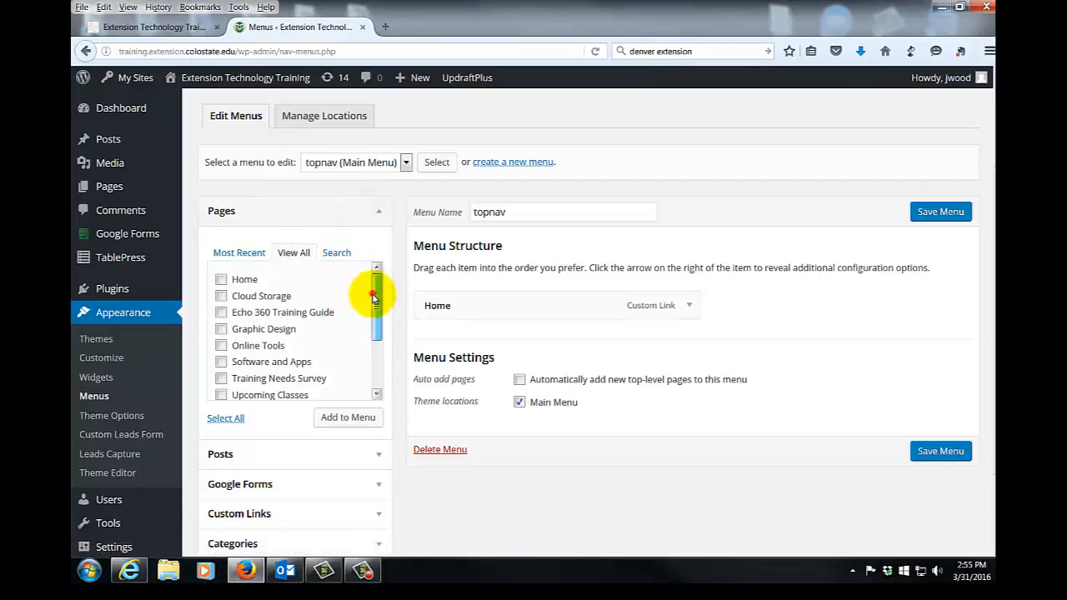
{"action": "left_click_drag", "start_coordinate": [374, 297], "coordinate": [364, 359]}
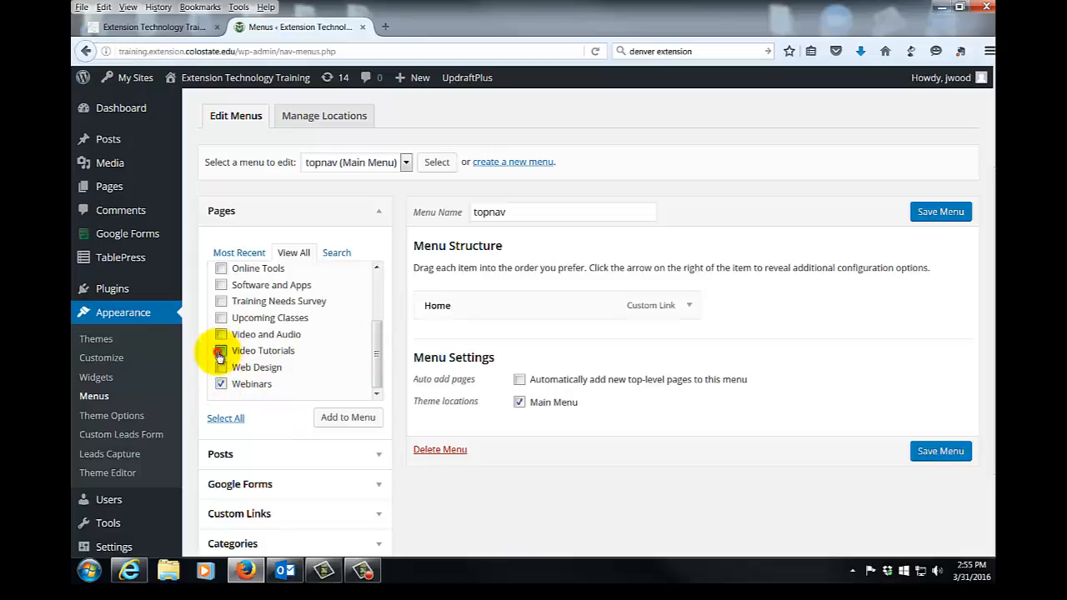
{"action": "left_click", "coordinate": [219, 355]}
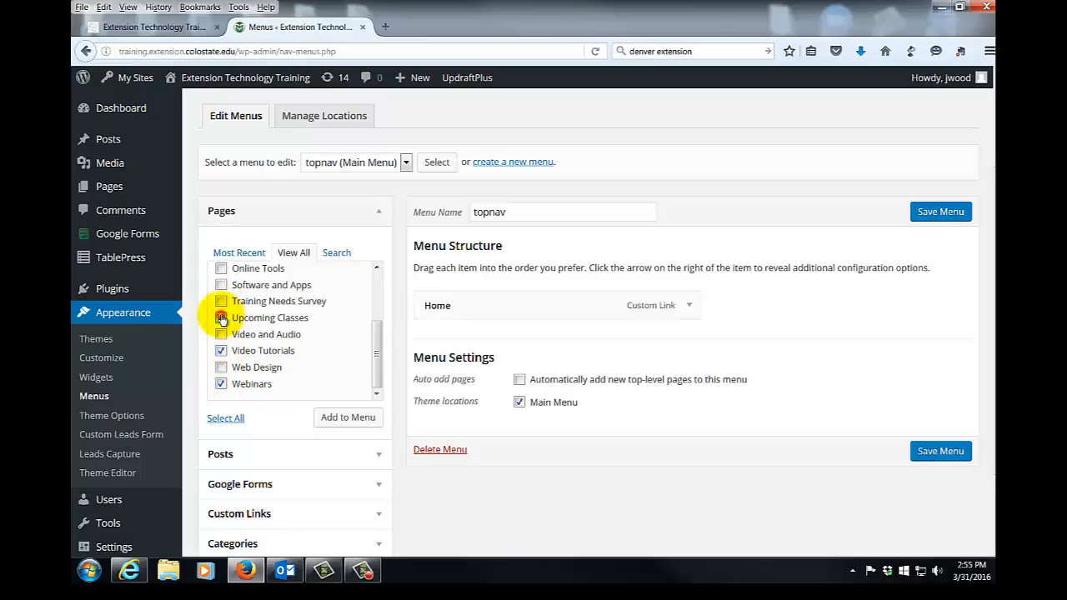
{"action": "left_click", "coordinate": [221, 319]}
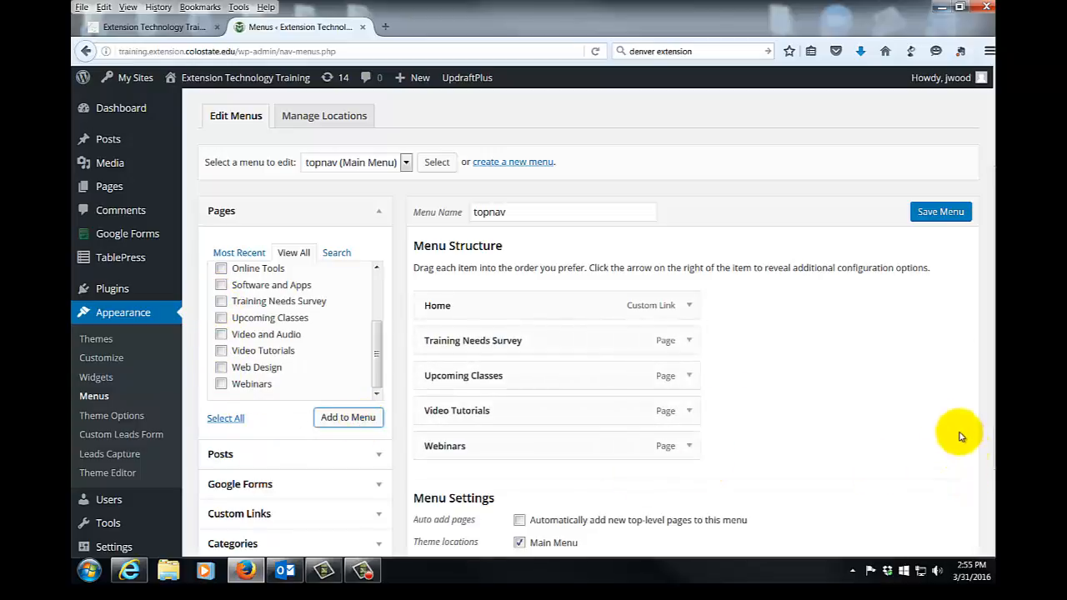
{"action": "scroll", "coordinate": [900, 417], "scroll_direction": "down", "scroll_amount": 1}
{"action": "scroll", "coordinate": [901, 417], "scroll_direction": "down", "scroll_amount": 1}
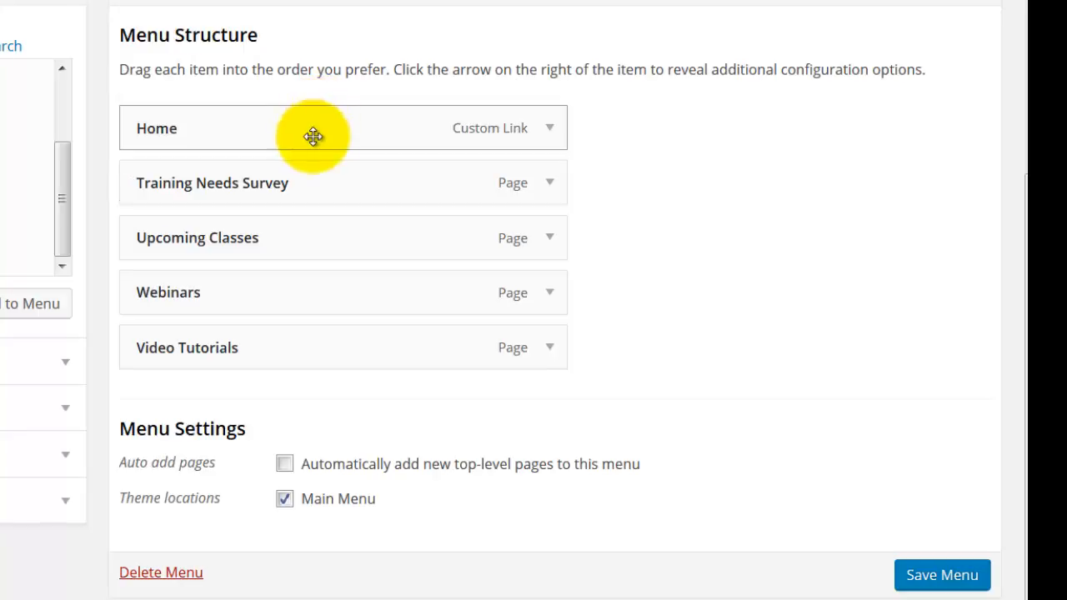
- Reorder the topnav menu as Home, Video Tutorials, Webinars, Upcoming Classes, Training Needs Survey and save the menu
{"action": "left_click_drag", "start_coordinate": [254, 350], "coordinate": [250, 183]}
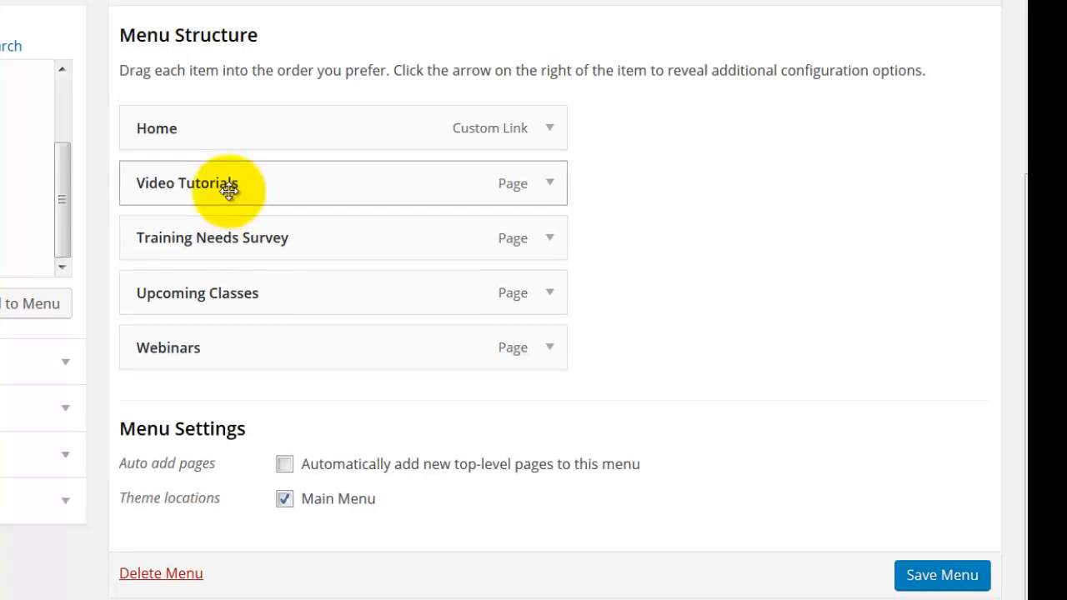
{"action": "left_click_drag", "start_coordinate": [231, 354], "coordinate": [229, 236]}
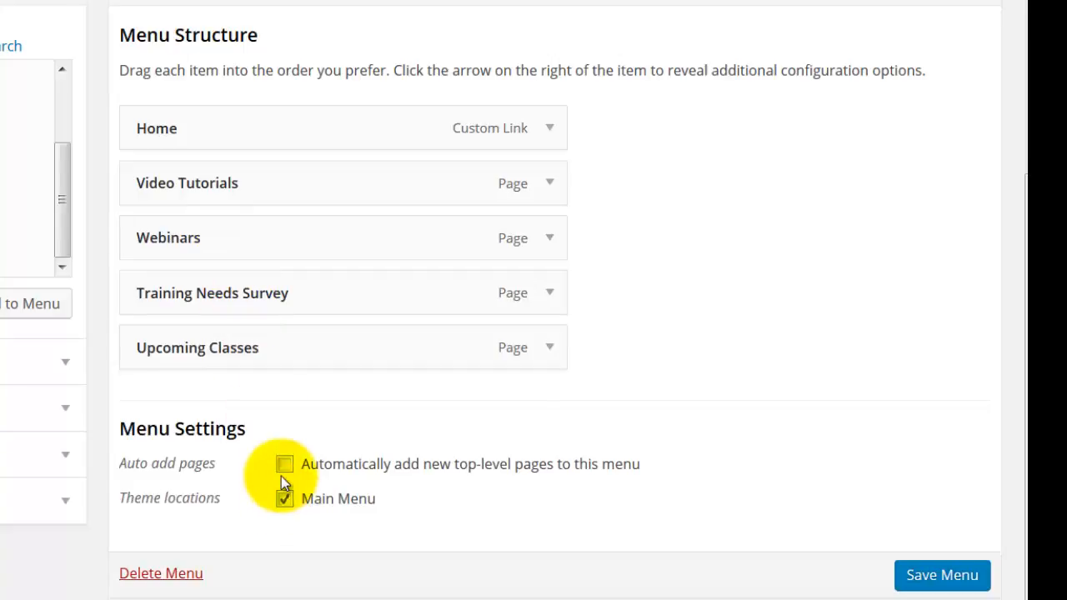
{"action": "left_click_drag", "start_coordinate": [252, 361], "coordinate": [238, 308]}
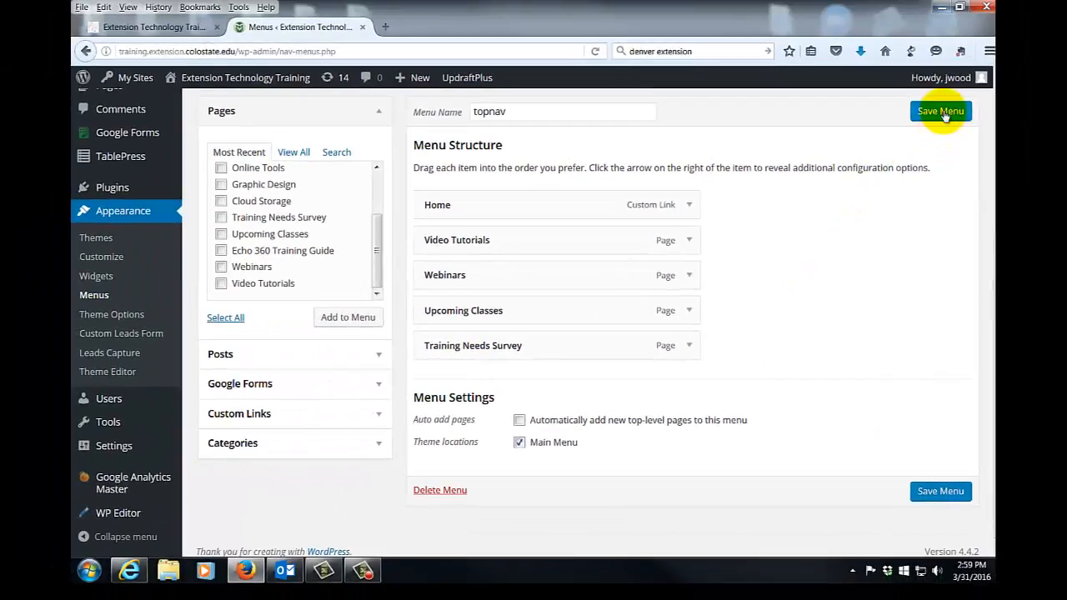
{"action": "left_click", "coordinate": [942, 0]}
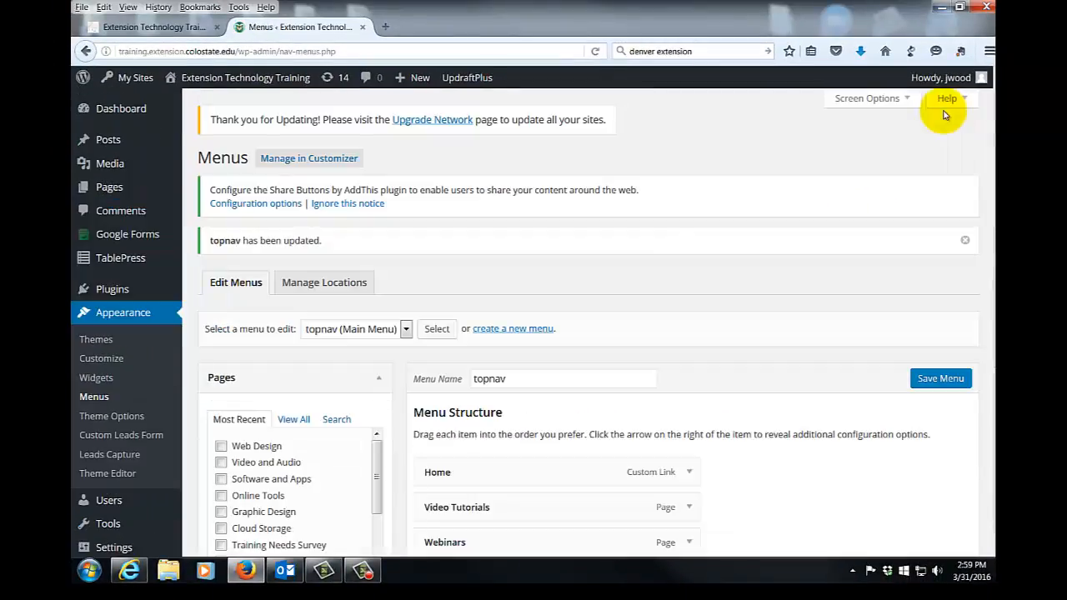
{"action": "mouse_move", "coordinate": [279, 81]}
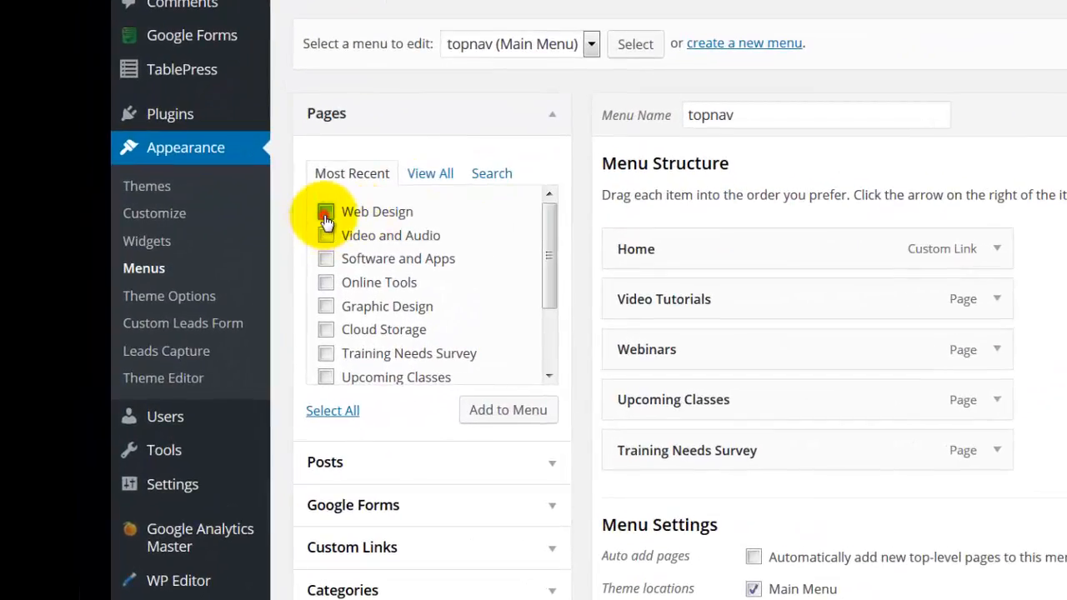
- Add the Web Design, Video and Audio, Software and Apps, Online Tools, Graphic Design and Cloud Storage pages to the topnav menu
{"action": "left_click", "coordinate": [326, 215]}
{"action": "left_click", "coordinate": [325, 236]}
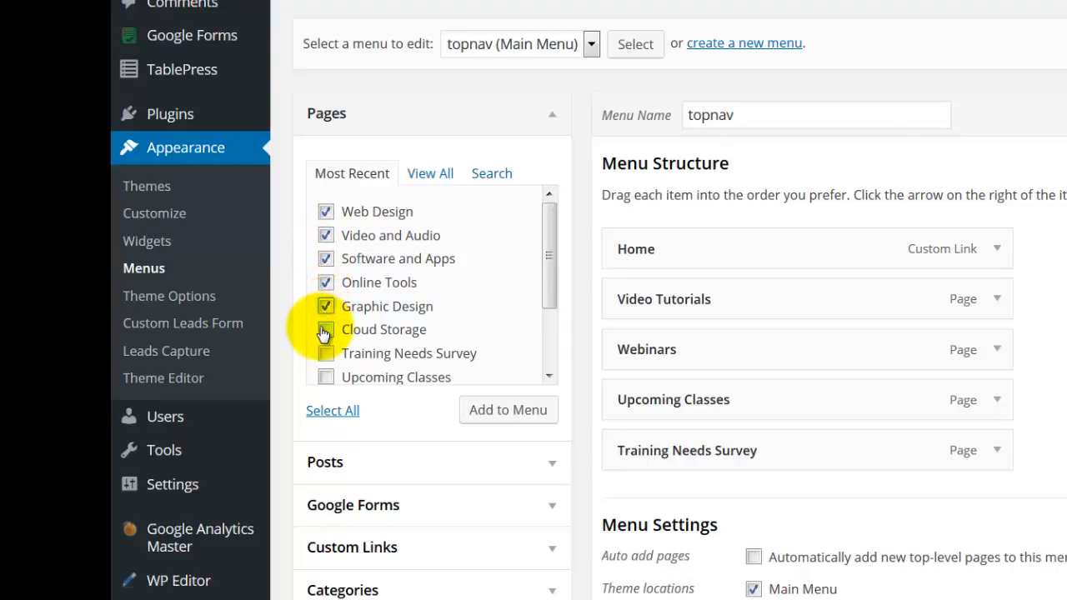
{"action": "left_click", "coordinate": [480, 426]}
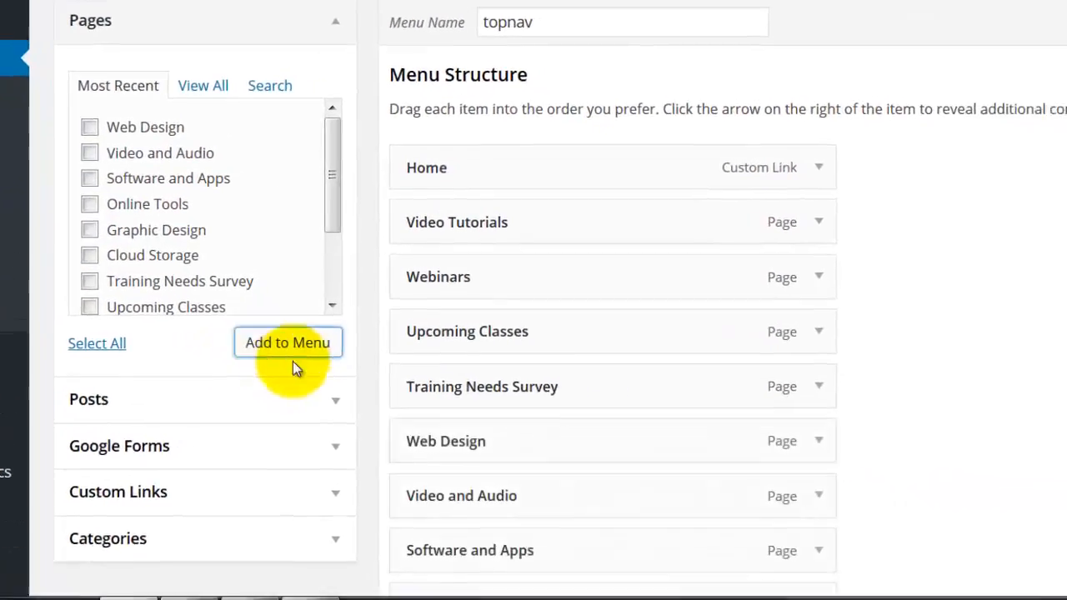
- Nest the six added pages alphabetically, Cloud Storage through Web Design, as sub items under Webinars and save the topnav menu
{"action": "scroll", "coordinate": [970, 352], "scroll_direction": "down", "scroll_amount": 2}
{"action": "scroll", "coordinate": [970, 351], "scroll_direction": "down", "scroll_amount": 3}
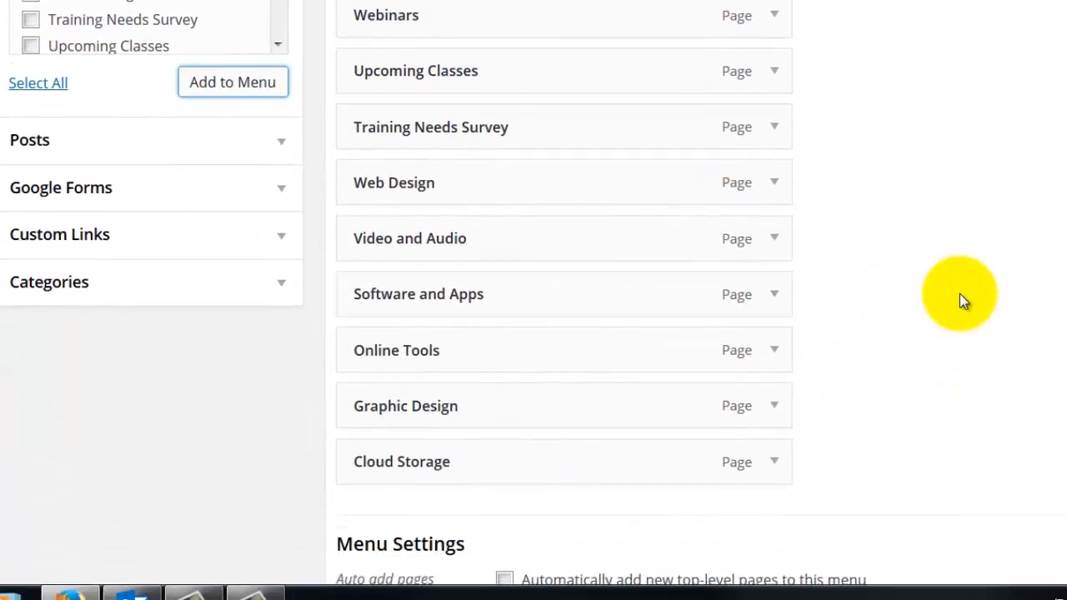
{"action": "scroll", "coordinate": [960, 293], "scroll_direction": "up", "scroll_amount": 3}
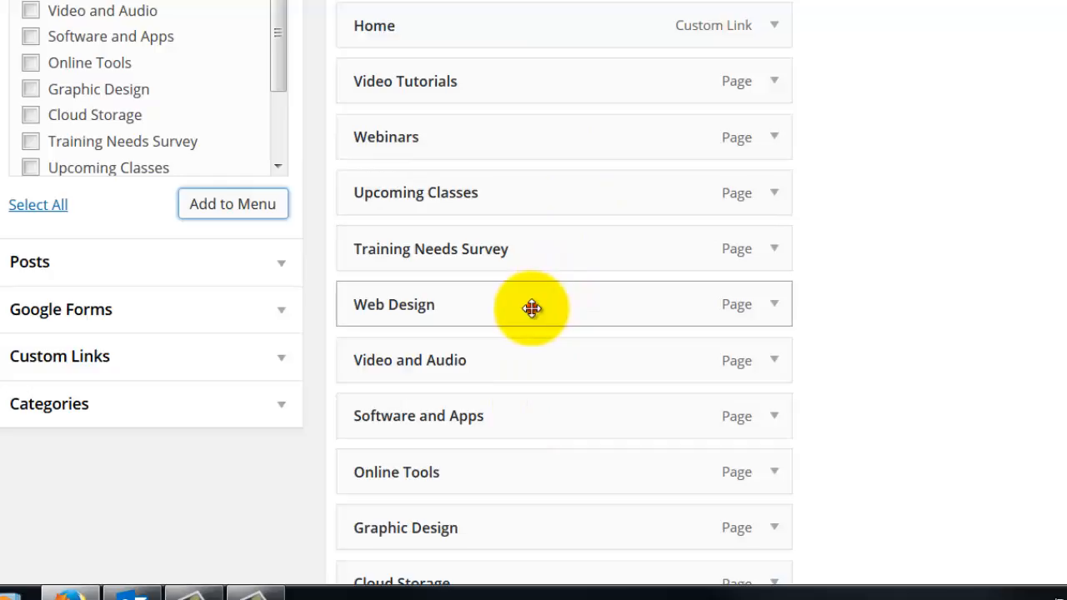
{"action": "left_click_drag", "start_coordinate": [532, 308], "coordinate": [582, 195]}
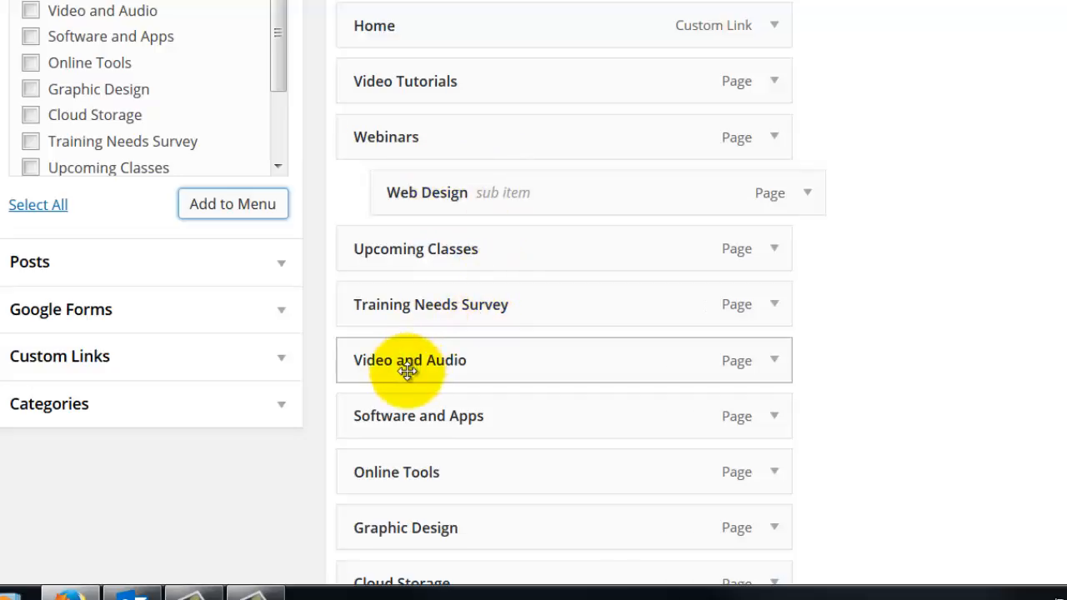
{"action": "mouse_move", "coordinate": [407, 371]}
{"action": "left_mouse_down"}
{"action": "mouse_move", "coordinate": [452, 202]}
{"action": "mouse_move", "coordinate": [445, 186]}
{"action": "mouse_move", "coordinate": [442, 194]}
{"action": "left_mouse_up"}
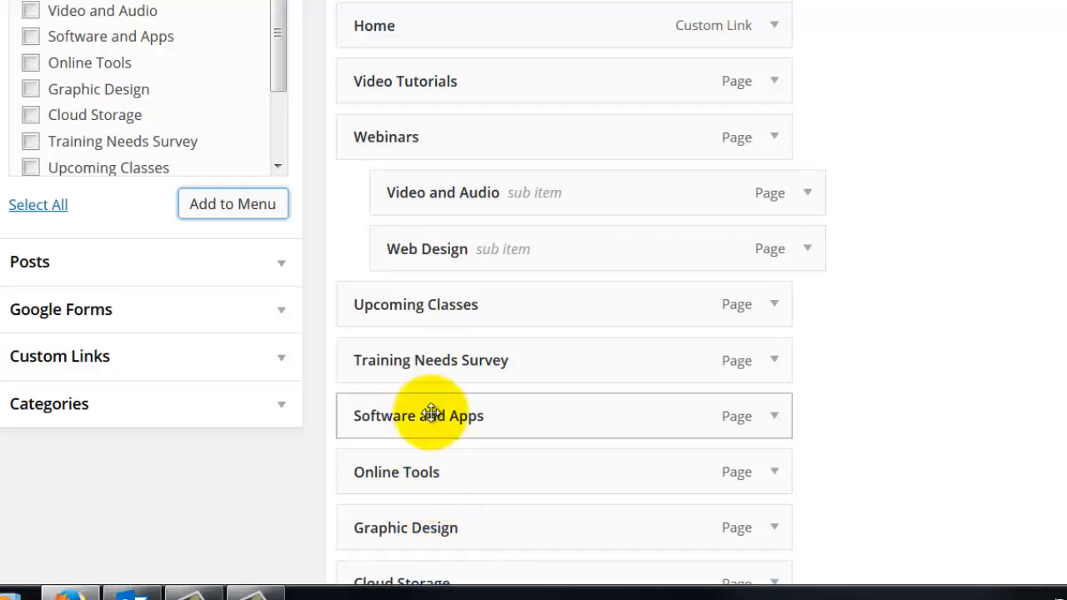
{"action": "left_click_drag", "start_coordinate": [431, 415], "coordinate": [450, 188]}
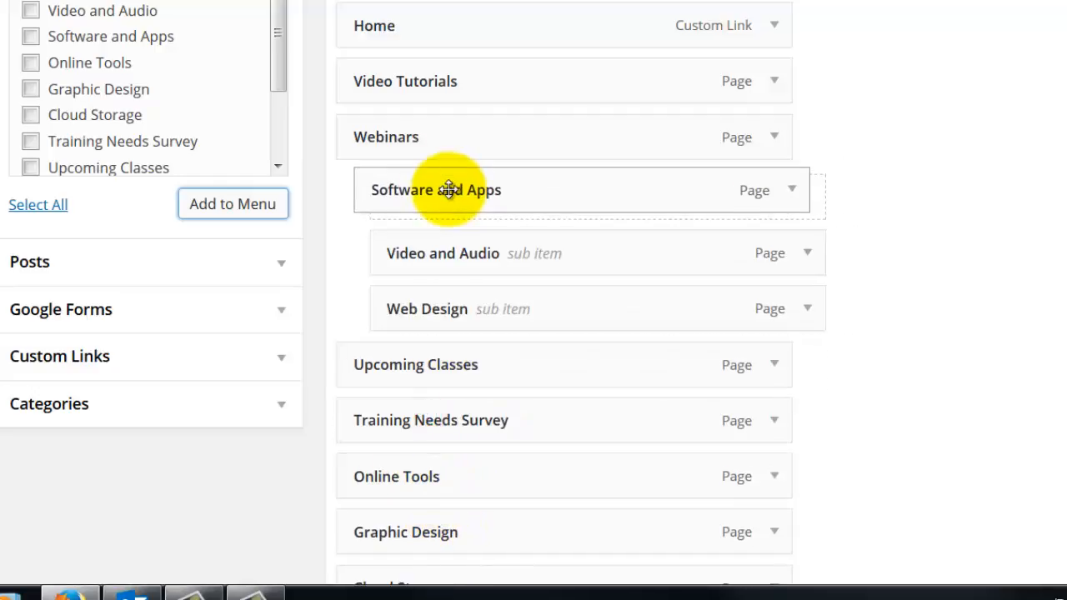
{"action": "left_click_drag", "start_coordinate": [450, 189], "coordinate": [448, 192]}
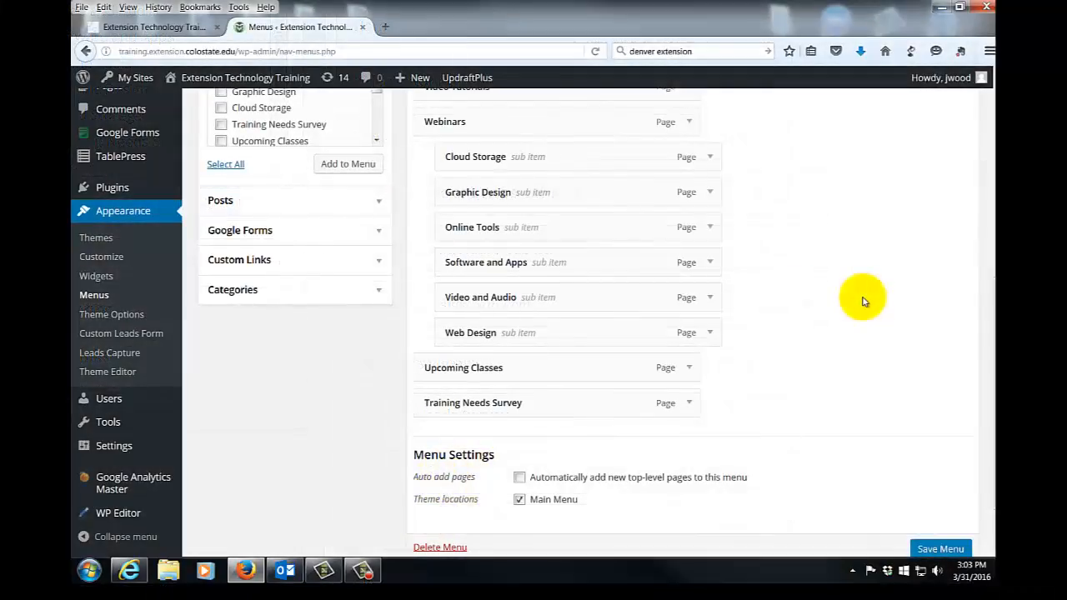
{"action": "scroll", "coordinate": [864, 300], "scroll_direction": "up", "scroll_amount": 3}
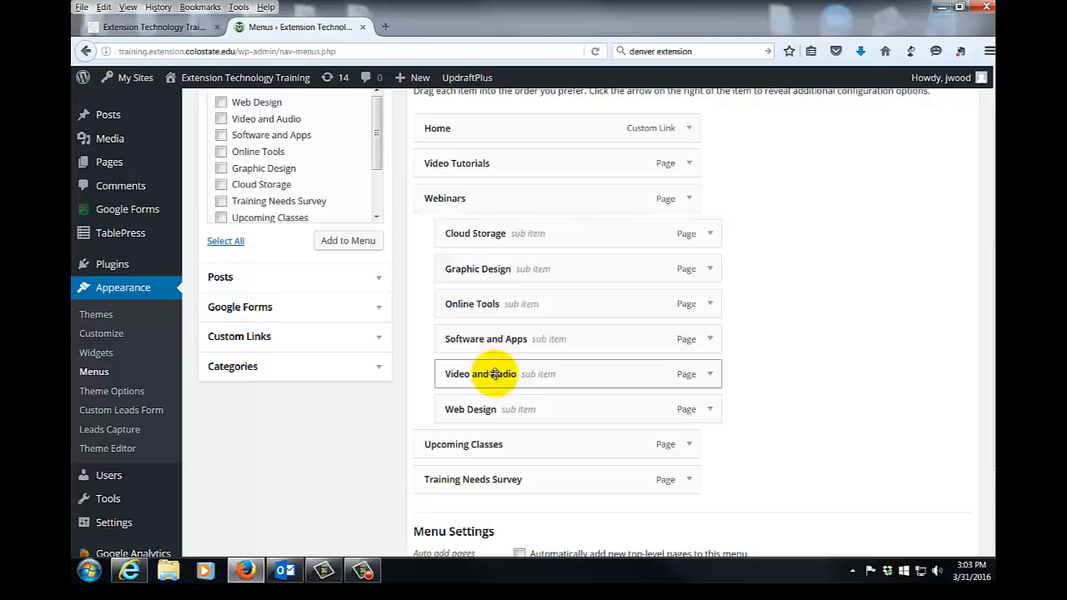
{"action": "scroll", "coordinate": [864, 440], "scroll_direction": "up", "scroll_amount": 3}
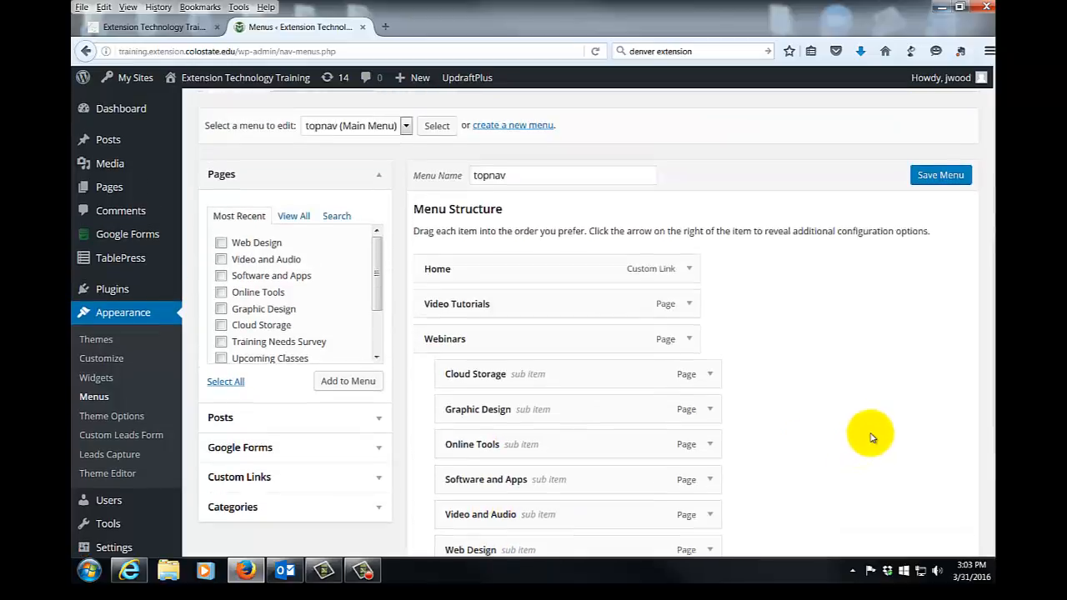
{"action": "left_click", "coordinate": [942, 189]}
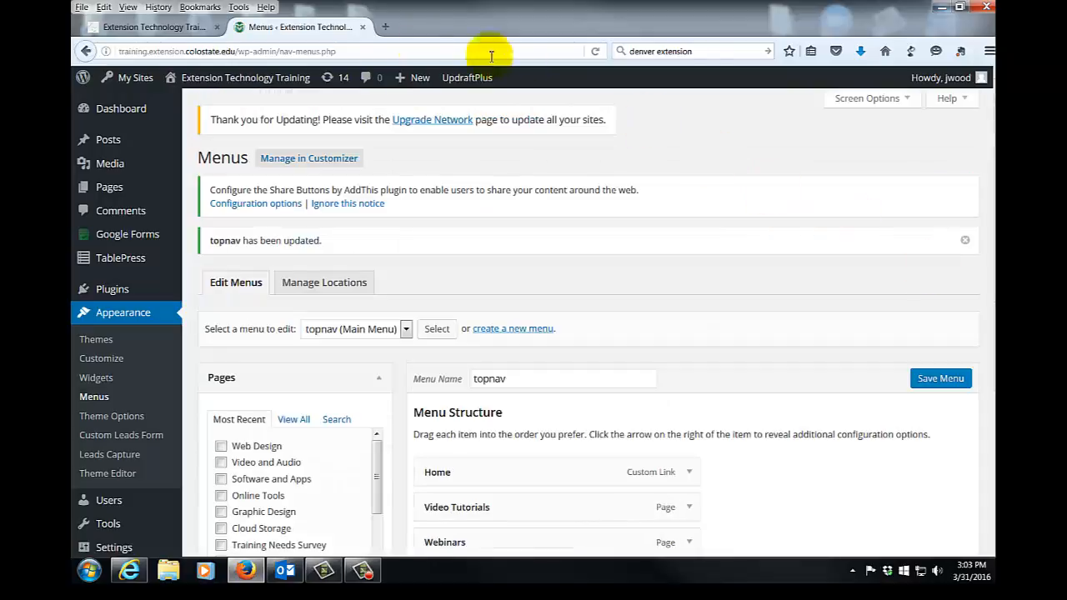
- Visit the live site and check the submenu under Webinars in the main navigation
{"action": "mouse_move", "coordinate": [252, 77]}
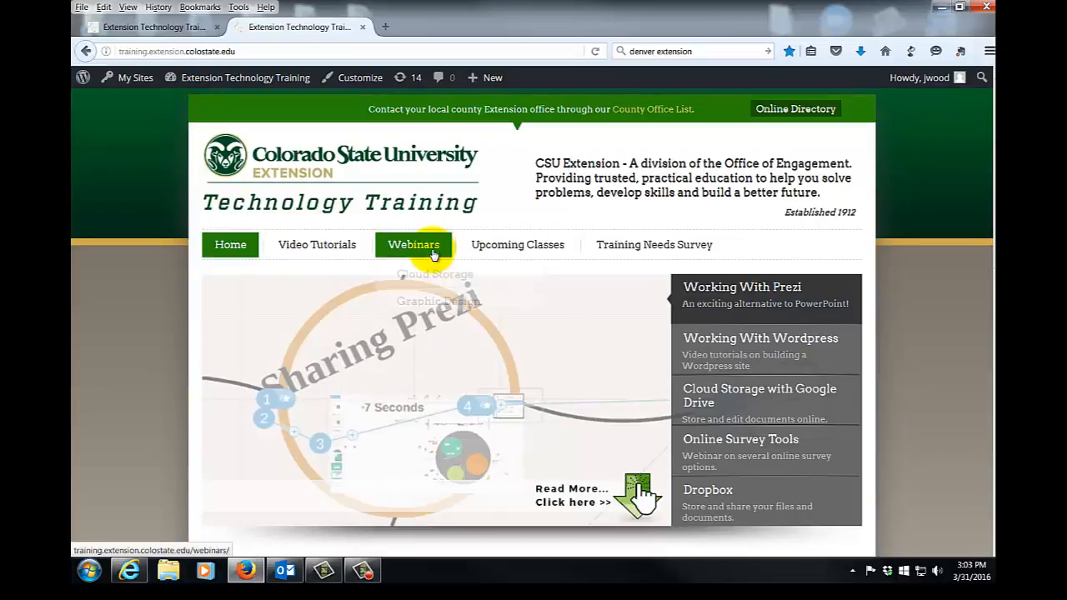
{"action": "mouse_move", "coordinate": [417, 245]}
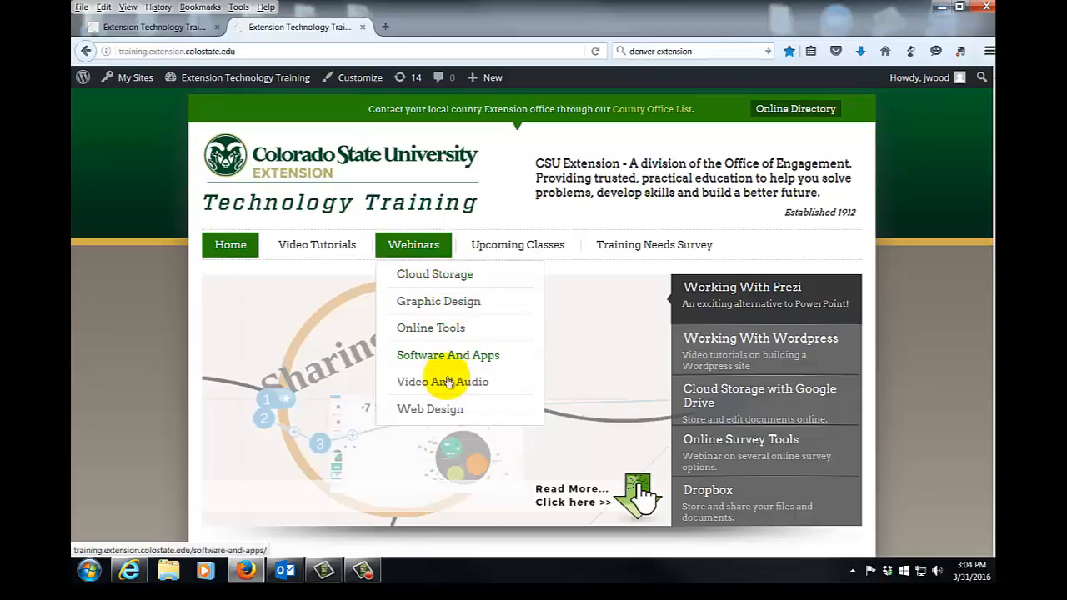